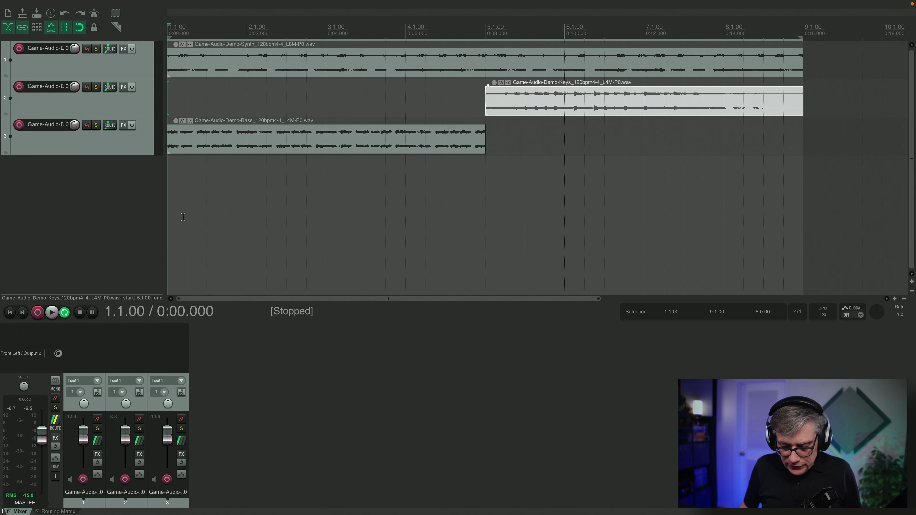
Play the three-track project from the start and stop playback
{"action": "left_click", "coordinate": [52, 313]}
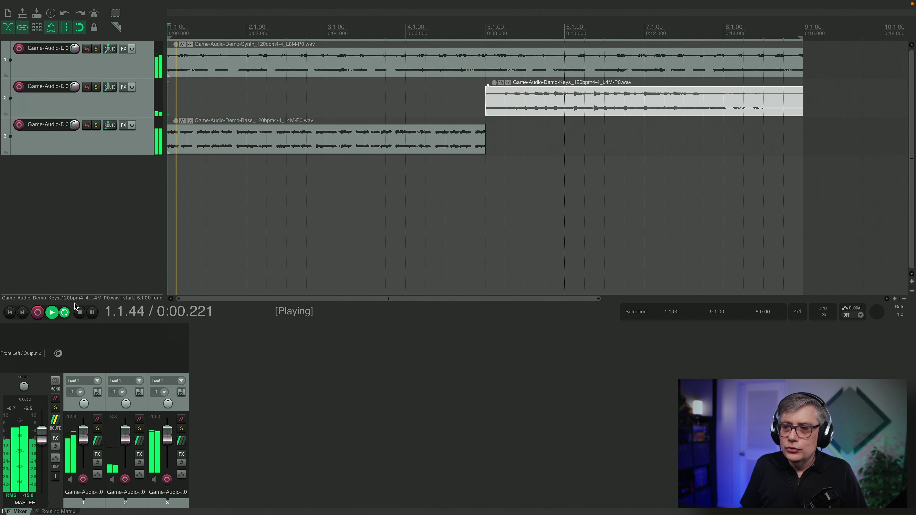
{"action": "key", "text": "space"}
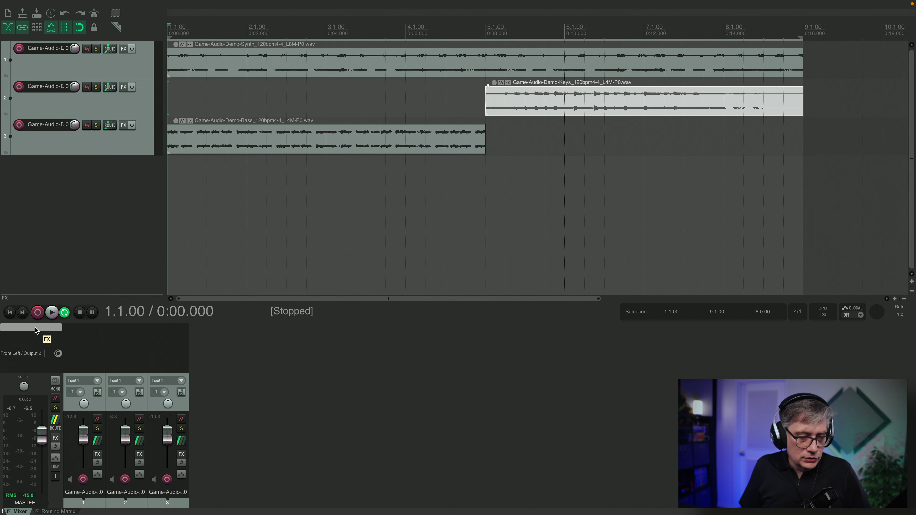
Add the VST3 Dolby Atmos Composer plugin to the master track and move its window clear of the track controls
{"action": "double_click", "coordinate": [51, 328]}
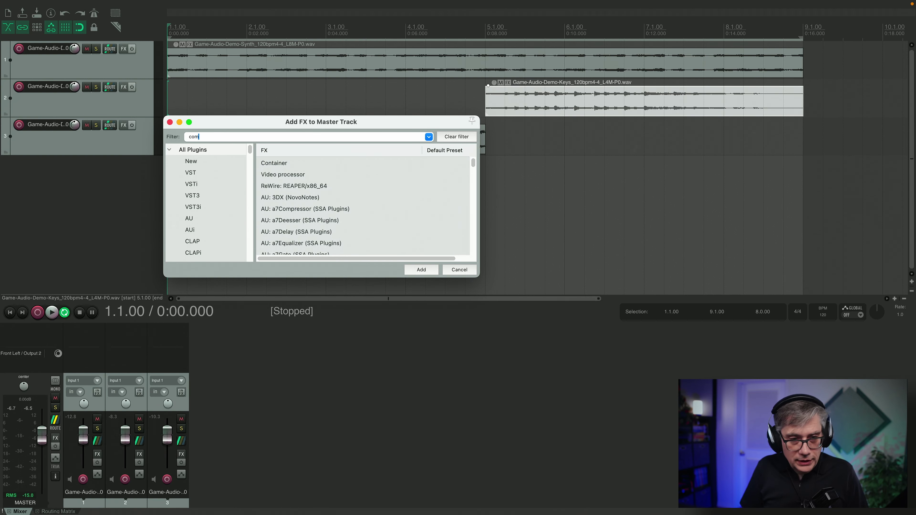
{"action": "type", "text": "compo"}
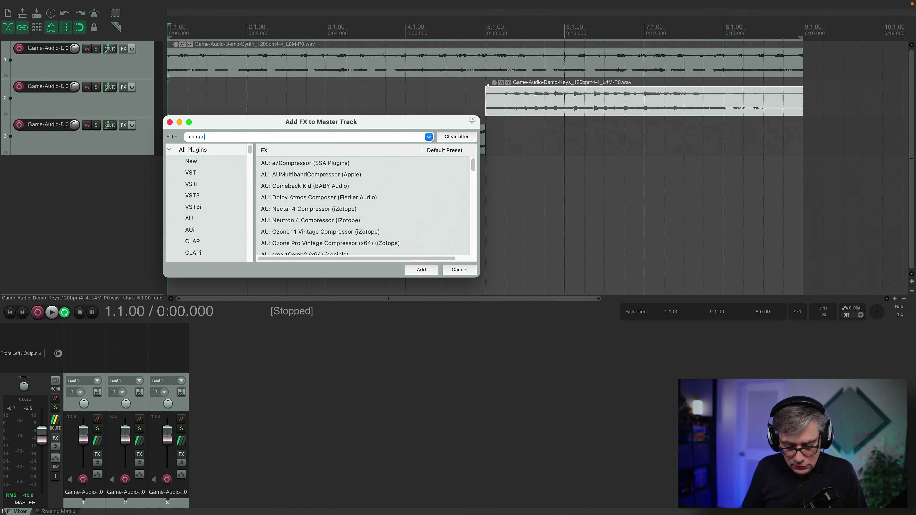
{"action": "type", "text": "se"}
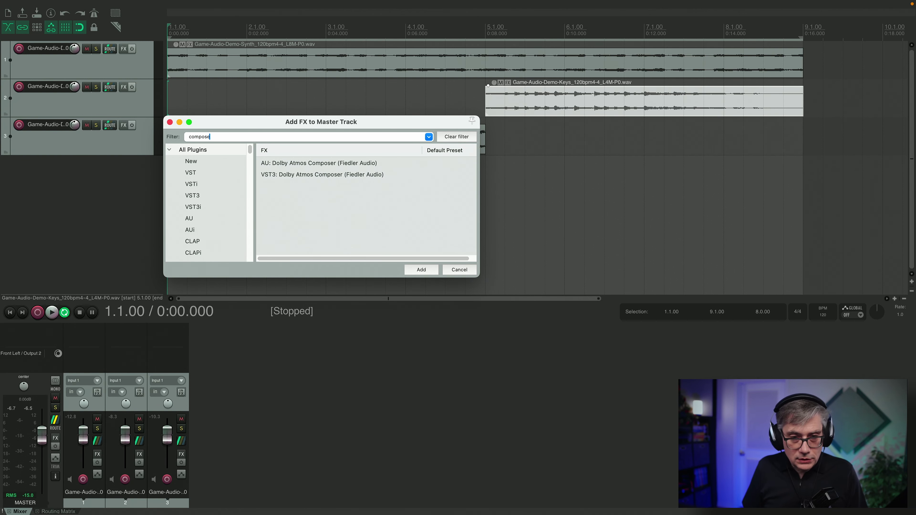
{"action": "left_click", "coordinate": [296, 174]}
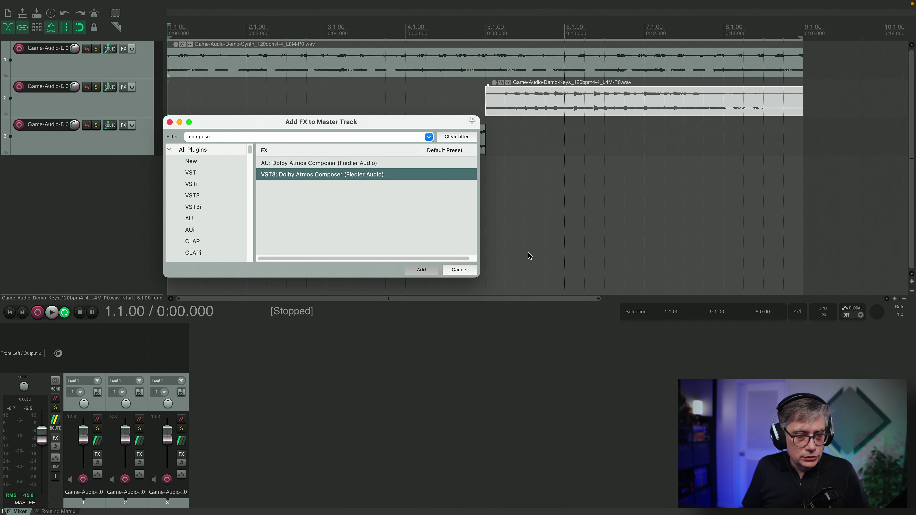
{"action": "key", "text": "Return"}
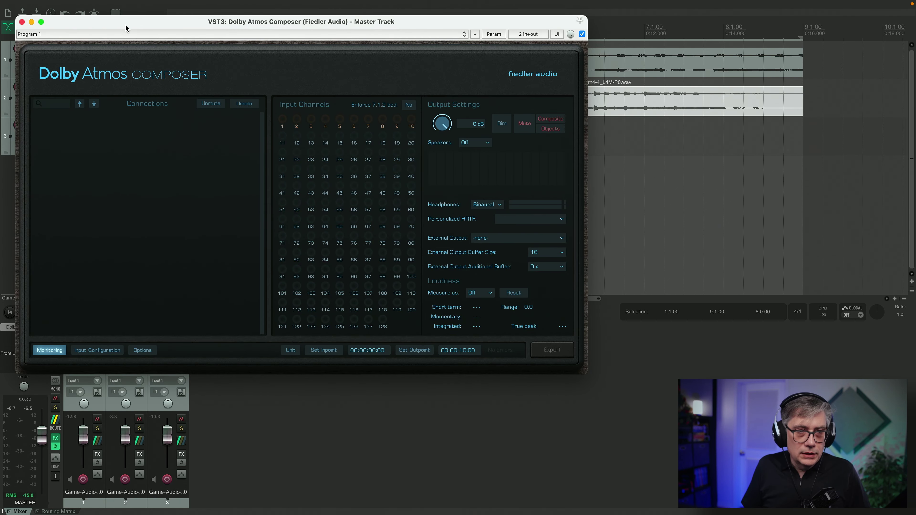
{"action": "left_click_drag", "start_coordinate": [125, 28], "coordinate": [377, 145]}
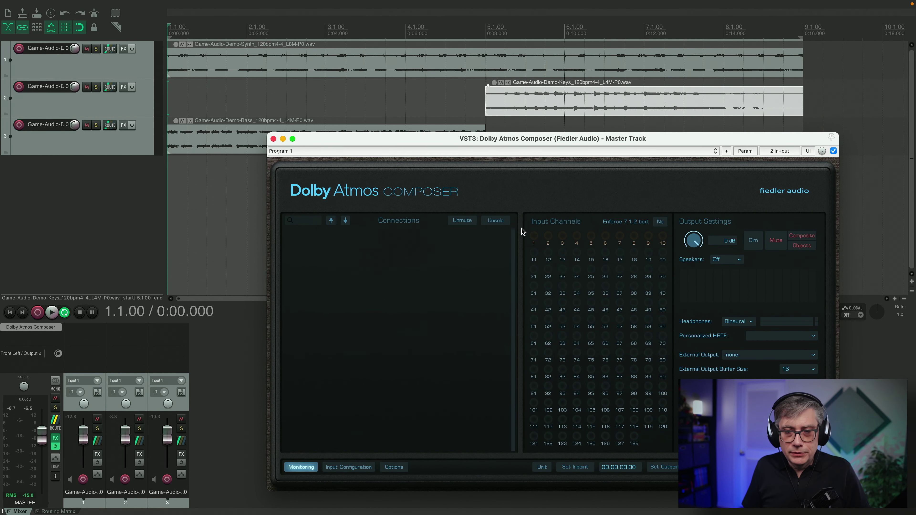
{"action": "left_click_drag", "start_coordinate": [431, 144], "coordinate": [387, 122]}
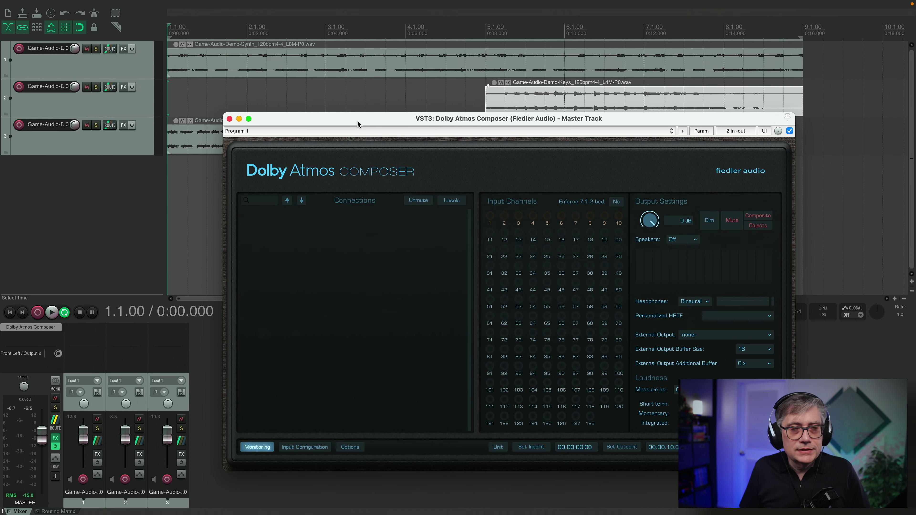
{"action": "left_click_drag", "start_coordinate": [358, 120], "coordinate": [377, 106]}
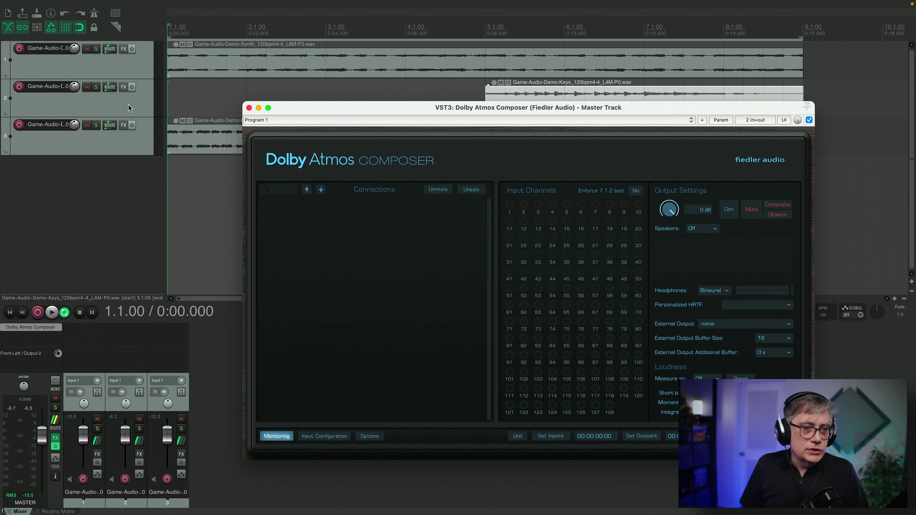
Add the VST3 Dolby Atmos Beam plugin to the synth track and separate its window from the Composer window
{"action": "left_click", "coordinate": [124, 49]}
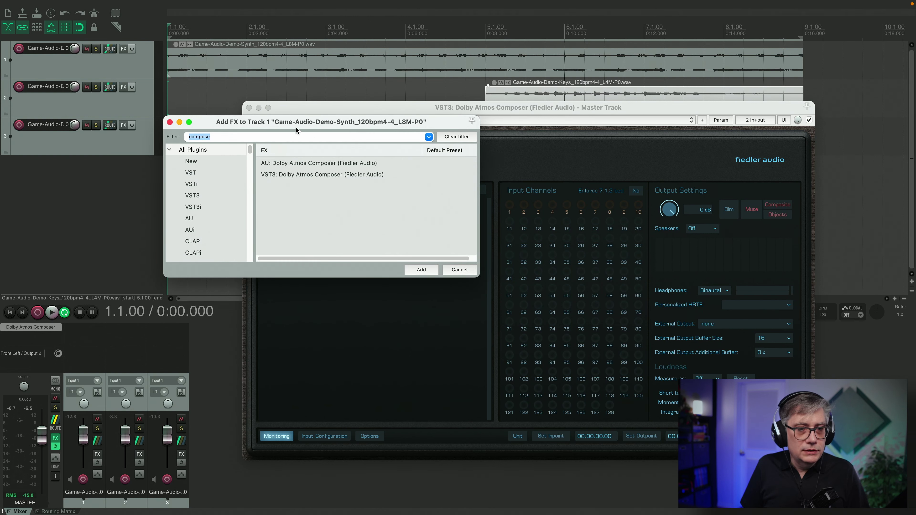
{"action": "type", "text": "b"}
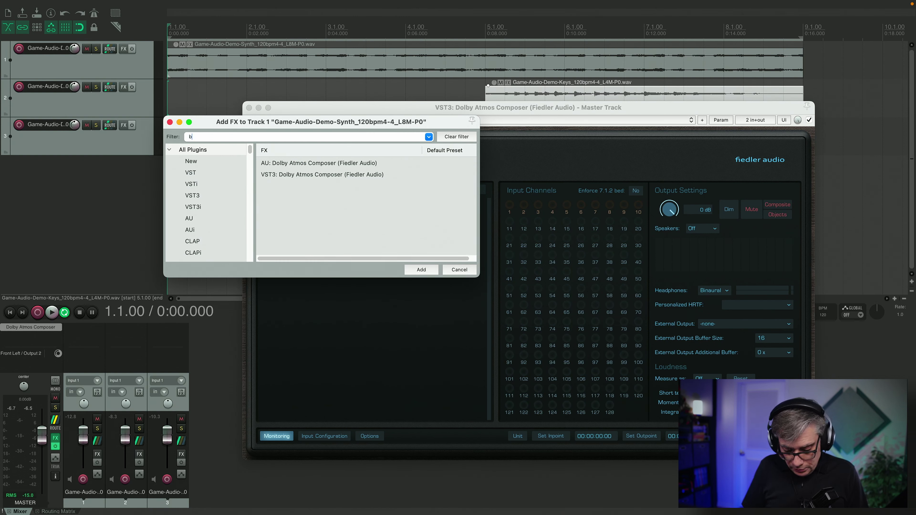
{"action": "type", "text": "eam"}
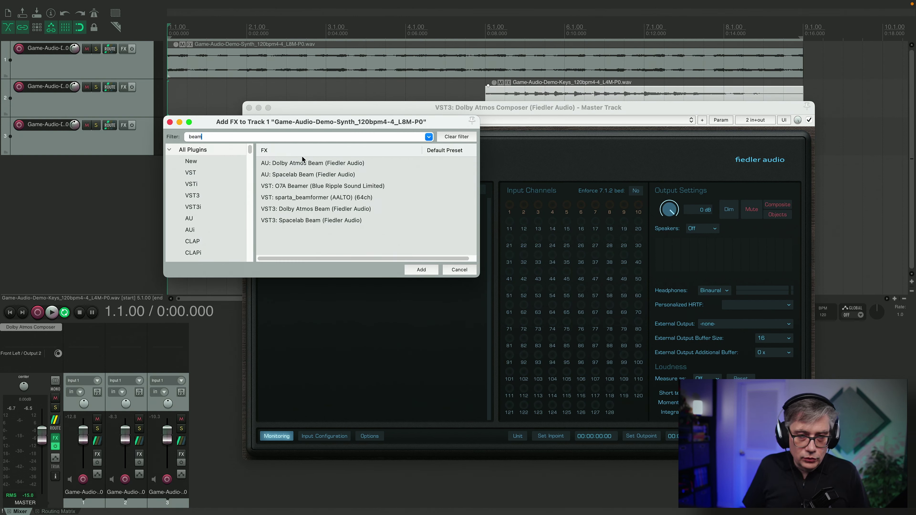
{"action": "left_click", "coordinate": [306, 209]}
{"action": "key", "text": "Return"}
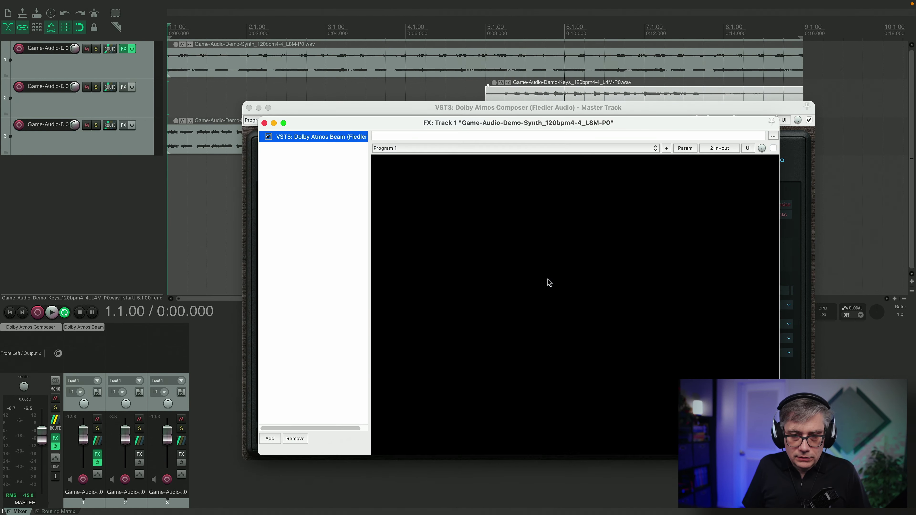
{"action": "left_click_drag", "start_coordinate": [415, 127], "coordinate": [587, 190]}
{"action": "left_click_drag", "start_coordinate": [465, 116], "coordinate": [346, 92]}
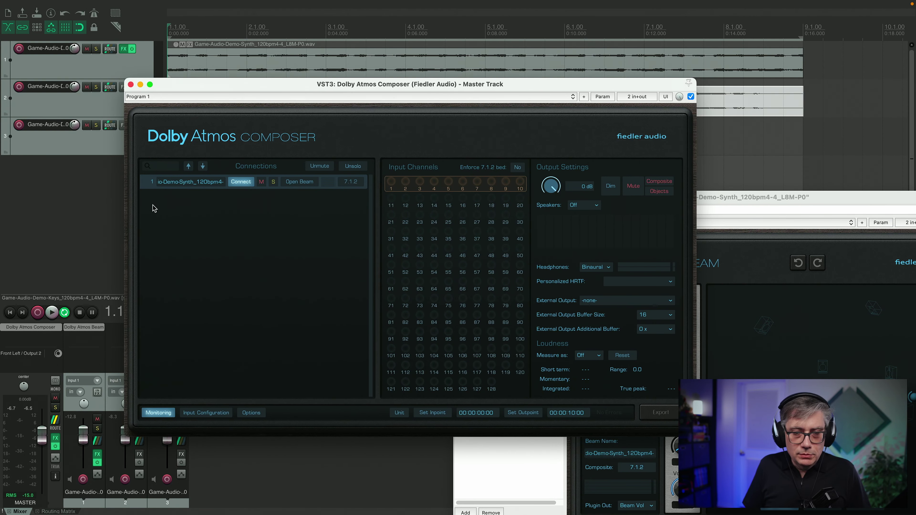
Set the synth beam's connection to Objects in Dolby Atmos Composer and arrange the plugin windows to uncover the track controls
{"action": "left_click_drag", "start_coordinate": [812, 202], "coordinate": [732, 176]}
{"action": "left_click", "coordinate": [557, 169]}
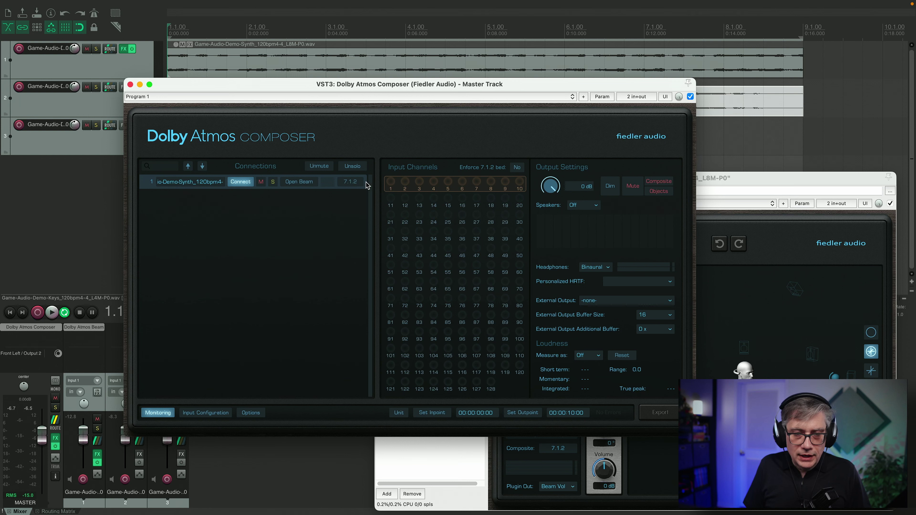
{"action": "left_click", "coordinate": [357, 185]}
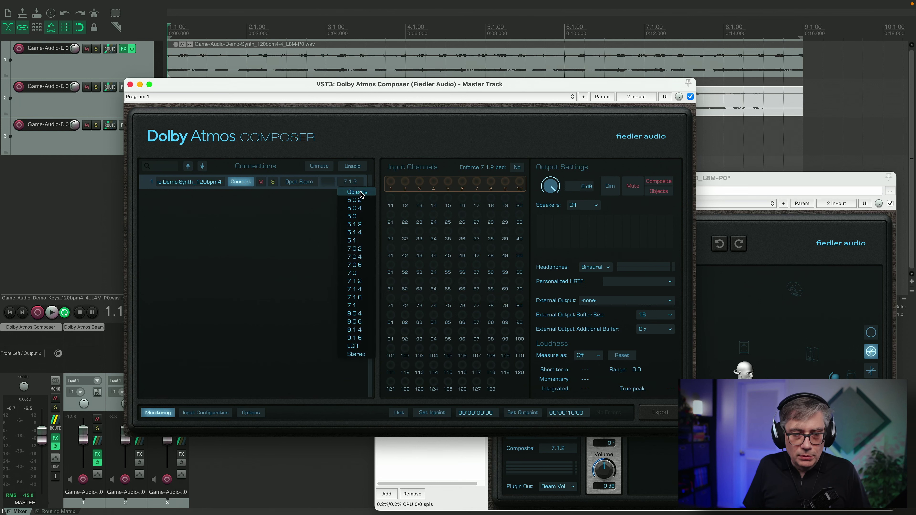
{"action": "left_click", "coordinate": [356, 190]}
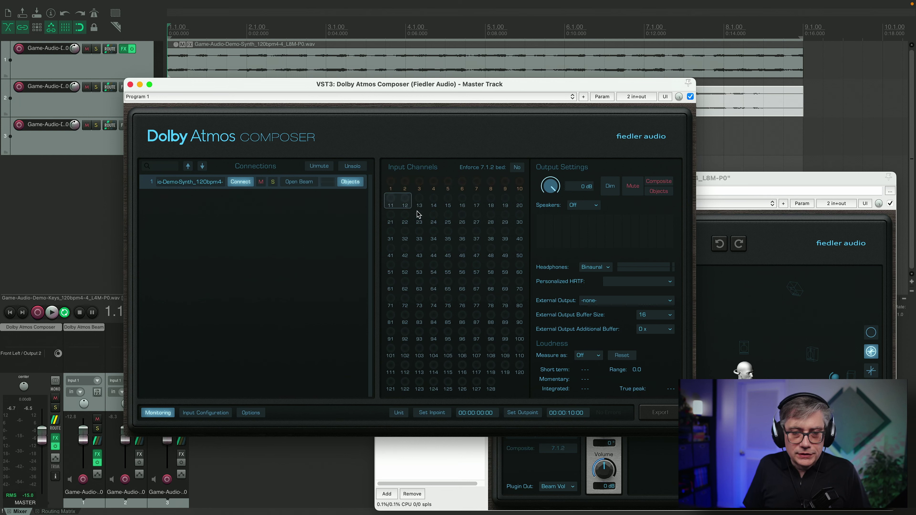
{"action": "left_click_drag", "start_coordinate": [756, 177], "coordinate": [728, 131]}
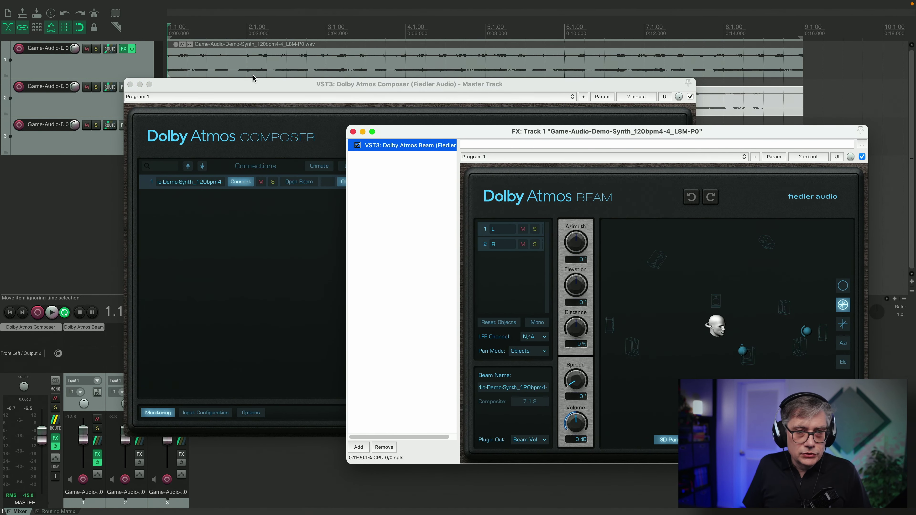
{"action": "left_click_drag", "start_coordinate": [255, 82], "coordinate": [438, 103]}
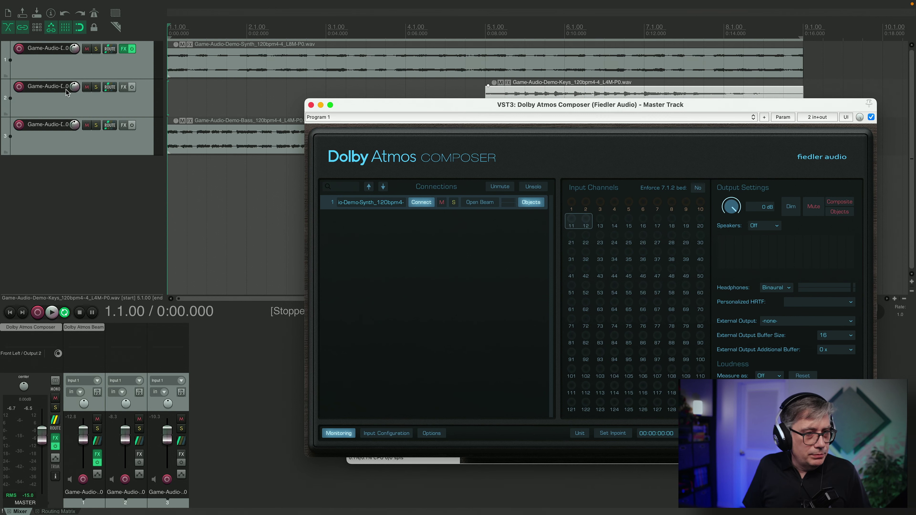
Mute the keys and bass tracks and start playback with only the synth track
{"action": "left_click", "coordinate": [86, 89]}
{"action": "left_click", "coordinate": [88, 125]}
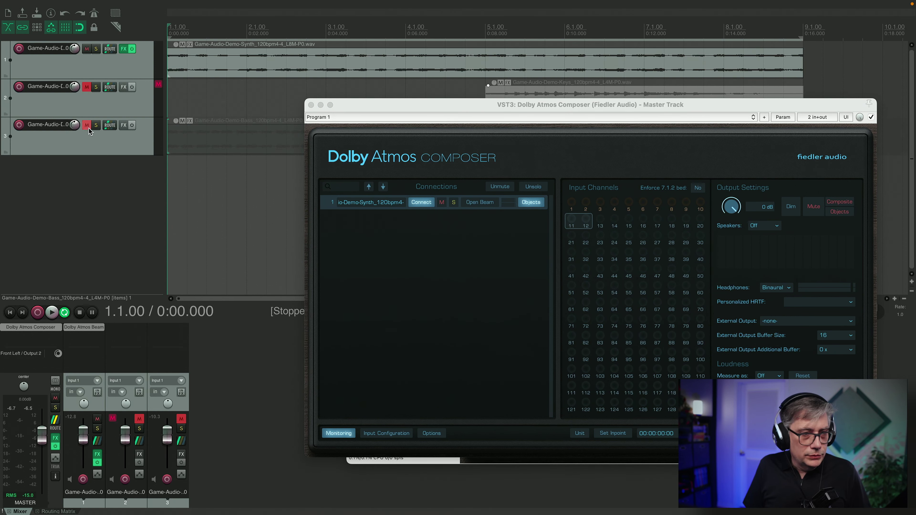
{"action": "left_click_drag", "start_coordinate": [527, 108], "coordinate": [436, 98]}
{"action": "left_click", "coordinate": [52, 312]}
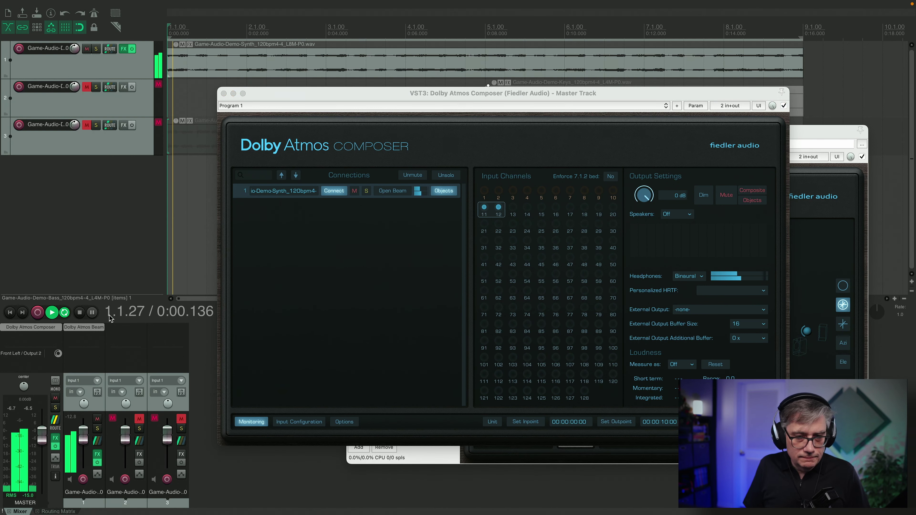
Inspect the synth's signal in the Beam and Composer windows during playback, then stop playback
{"action": "left_click_drag", "start_coordinate": [629, 98], "coordinate": [487, 69]}
{"action": "left_click", "coordinate": [753, 137]}
{"action": "left_click_drag", "start_coordinate": [754, 136], "coordinate": [756, 149]}
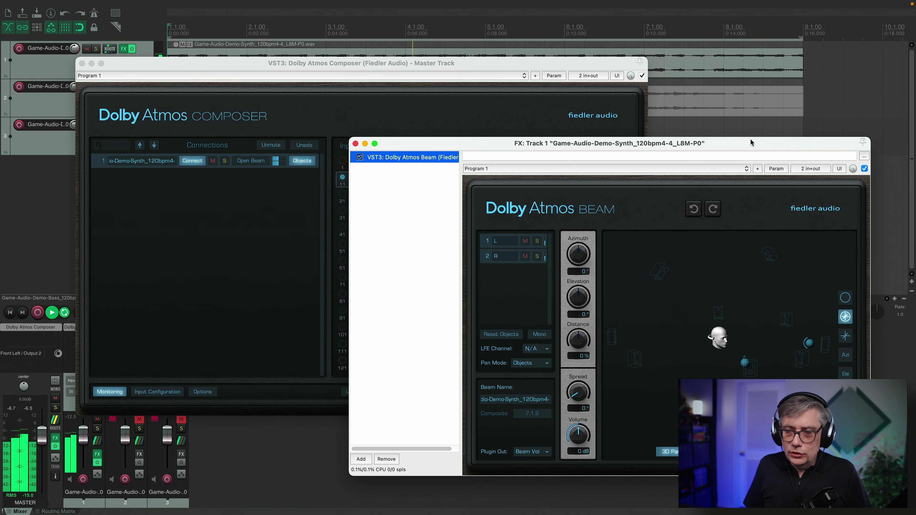
{"action": "left_click_drag", "start_coordinate": [757, 145], "coordinate": [761, 154]}
{"action": "left_click", "coordinate": [467, 66]}
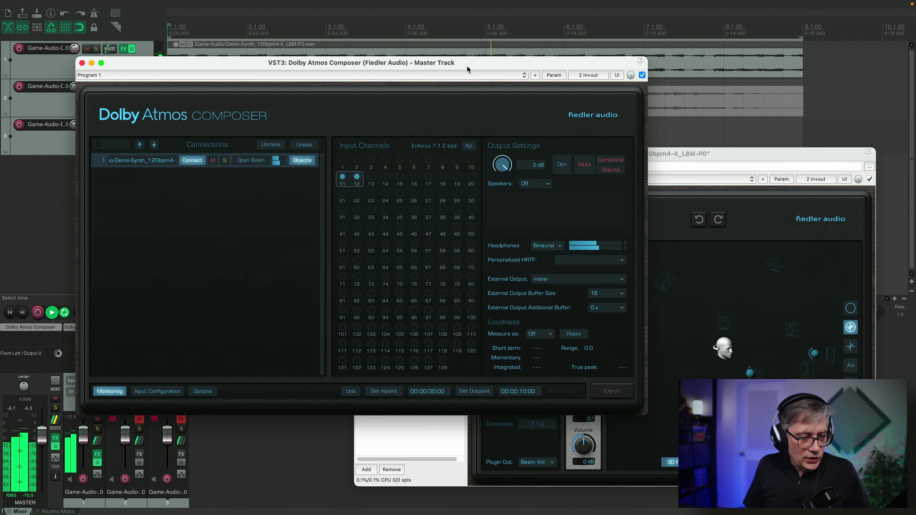
{"action": "left_click_drag", "start_coordinate": [465, 65], "coordinate": [541, 58]}
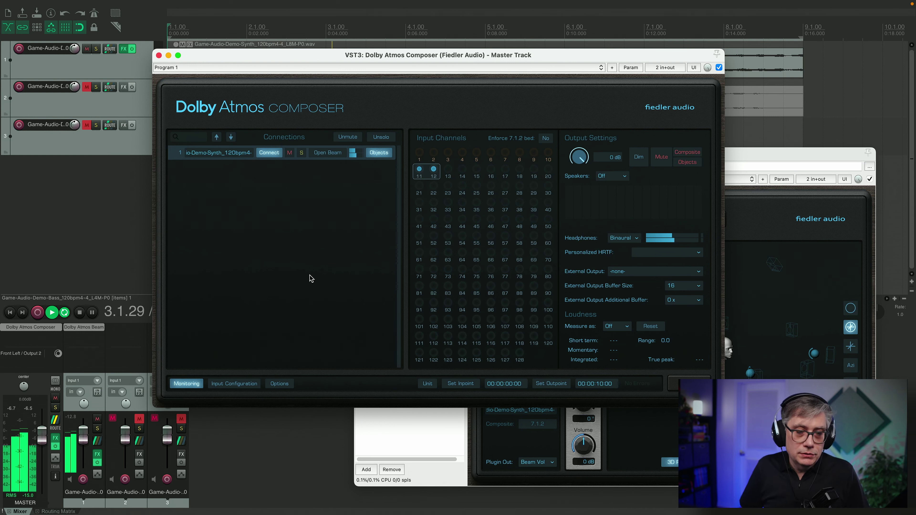
{"action": "key", "text": "space"}
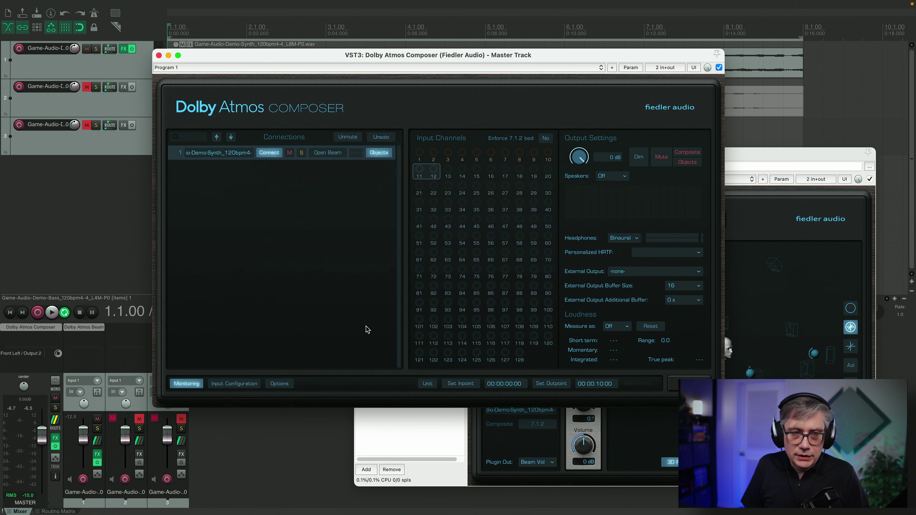
Test how the synth track's volume fader affects the Composer signal during a short playback
{"action": "key", "text": "space"}
{"action": "mouse_move", "coordinate": [83, 439]}
{"action": "left_mouse_down"}
{"action": "mouse_move", "coordinate": [83, 475]}
{"action": "mouse_move", "coordinate": [97, 417]}
{"action": "mouse_move", "coordinate": [86, 442]}
{"action": "left_mouse_up"}
{"action": "key", "text": "space"}
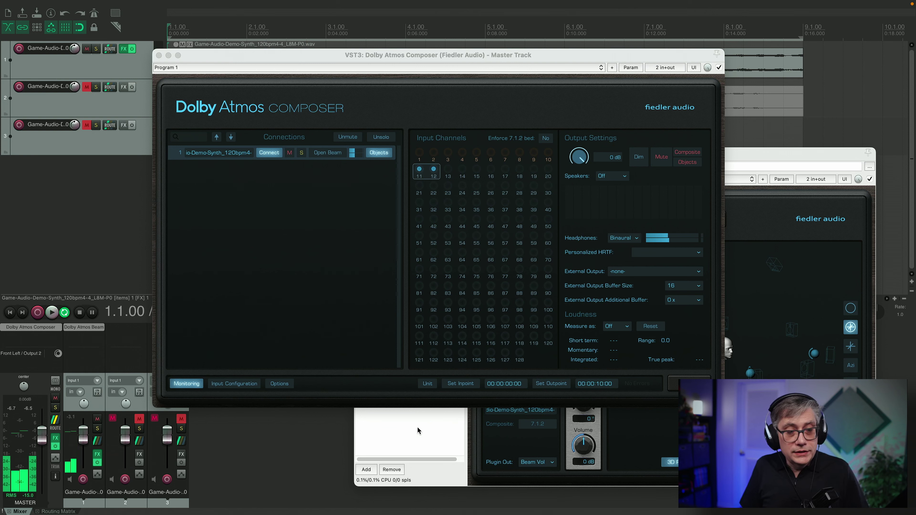
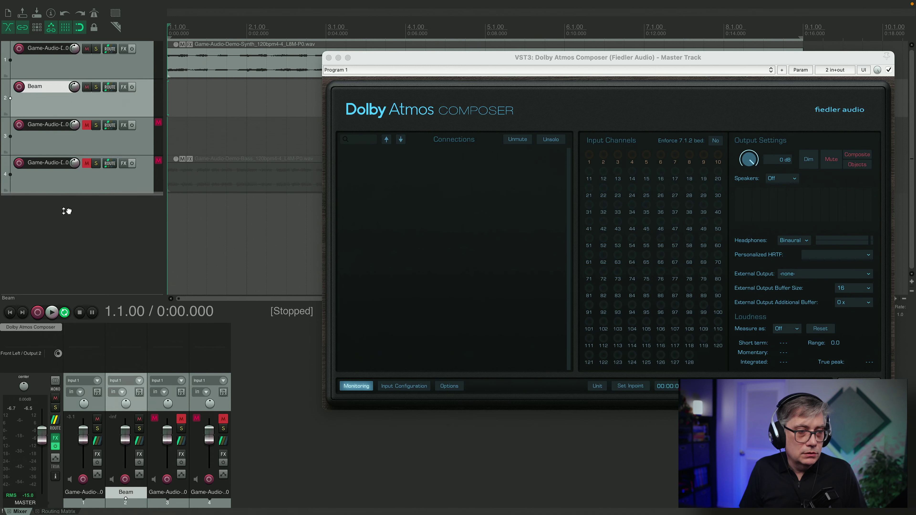
Add a send from the synth track to the Beam track and disable the synth track's master send
{"action": "left_click", "coordinate": [110, 49]}
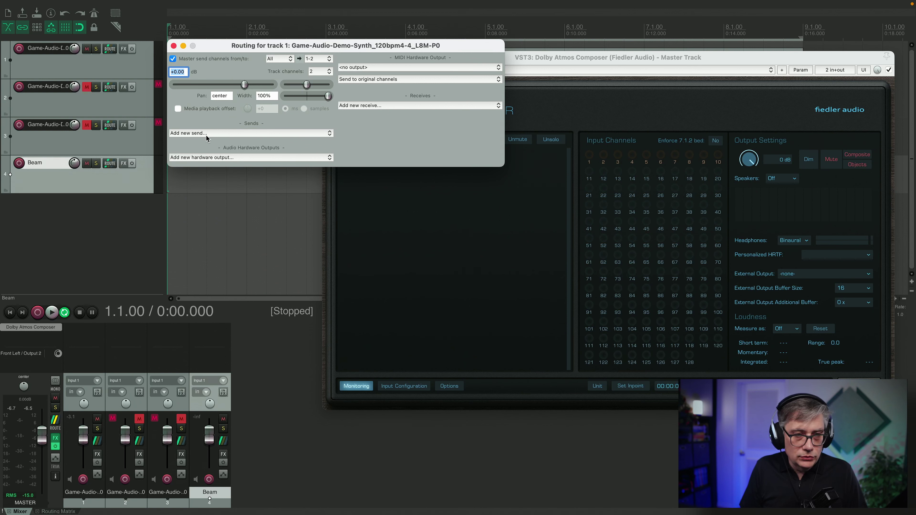
{"action": "left_click", "coordinate": [307, 135]}
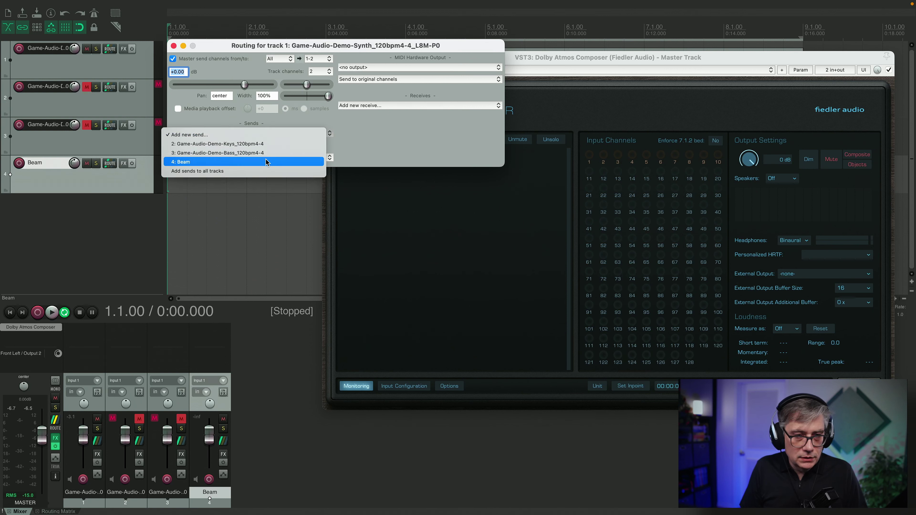
{"action": "left_click", "coordinate": [307, 158]}
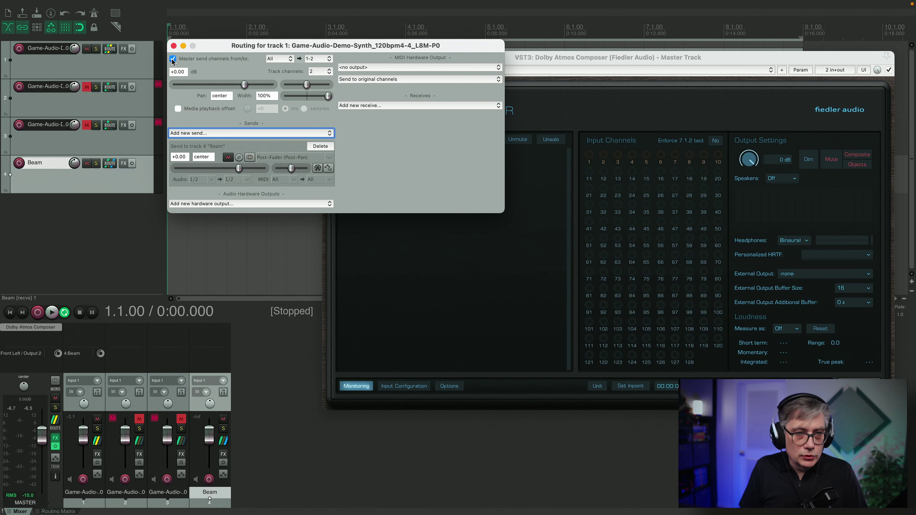
{"action": "left_click", "coordinate": [173, 46]}
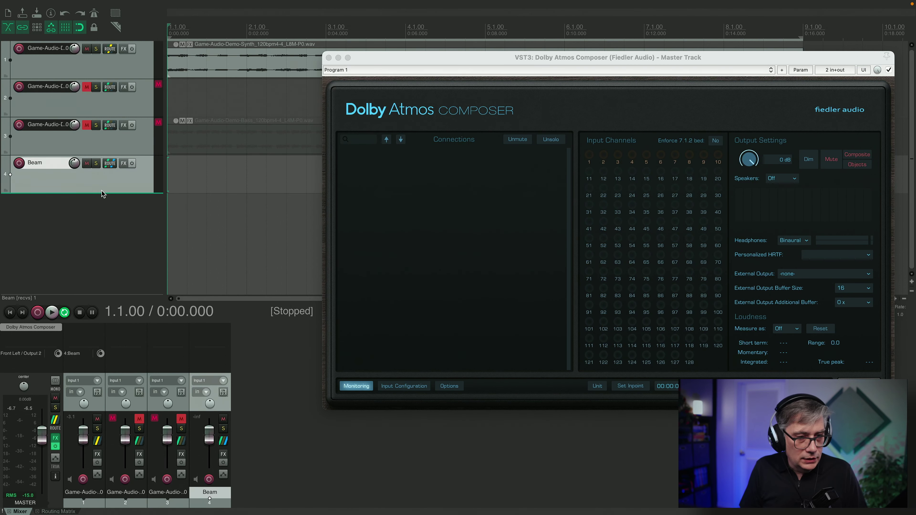
Add the VST3 Dolby Atmos Beam plugin to the Beam track
{"action": "left_click", "coordinate": [124, 162]}
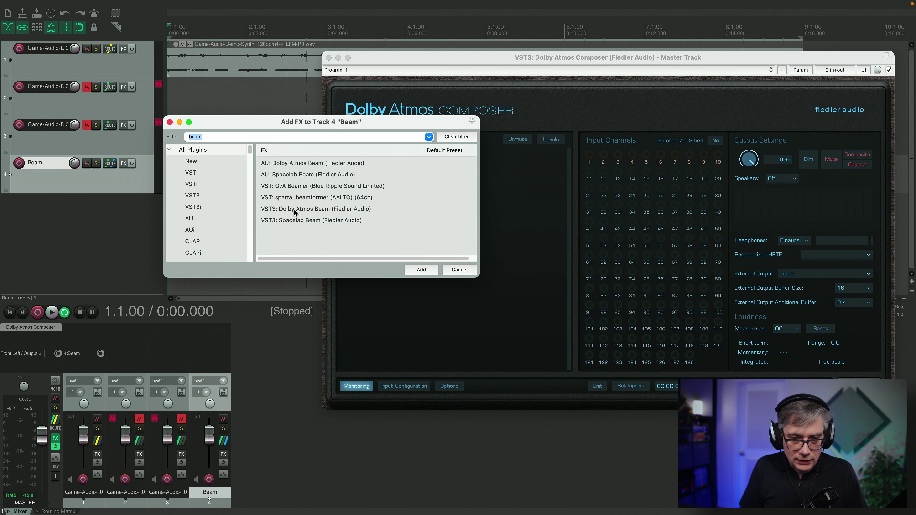
{"action": "left_click", "coordinate": [305, 209]}
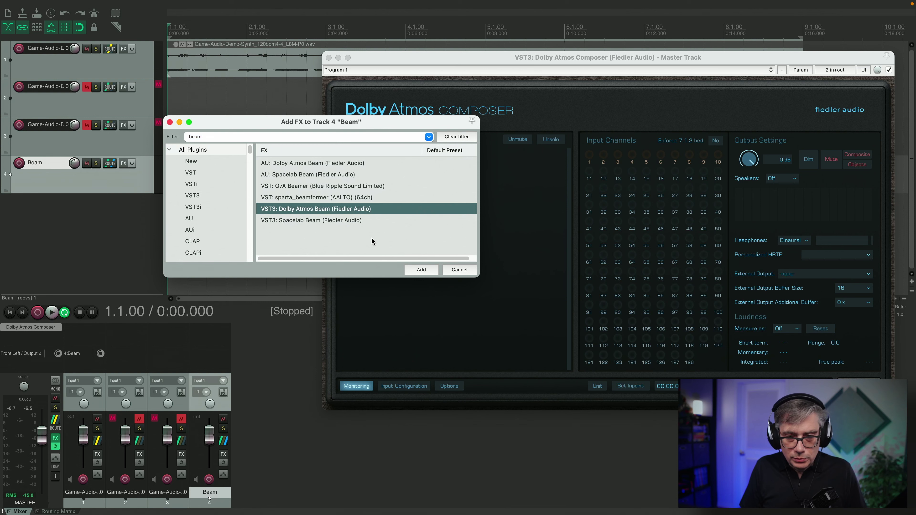
{"action": "left_click", "coordinate": [420, 270]}
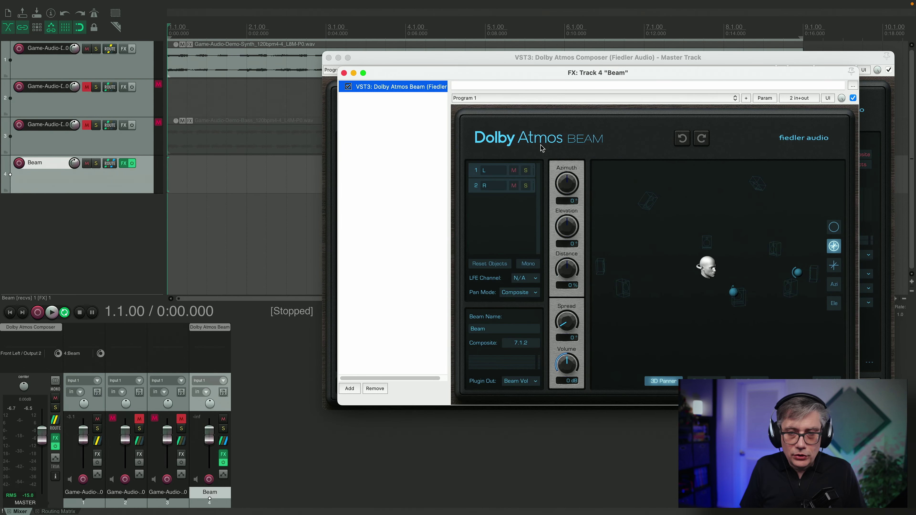
Test how the synth track's volume fader affects the Beam signal during playback, then stop playback
{"action": "left_click_drag", "start_coordinate": [491, 77], "coordinate": [461, 159]}
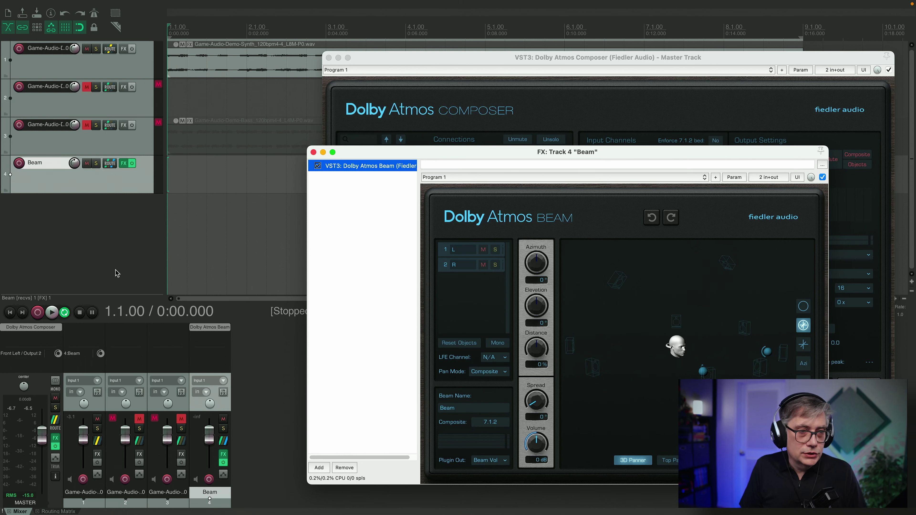
{"action": "key", "text": "space"}
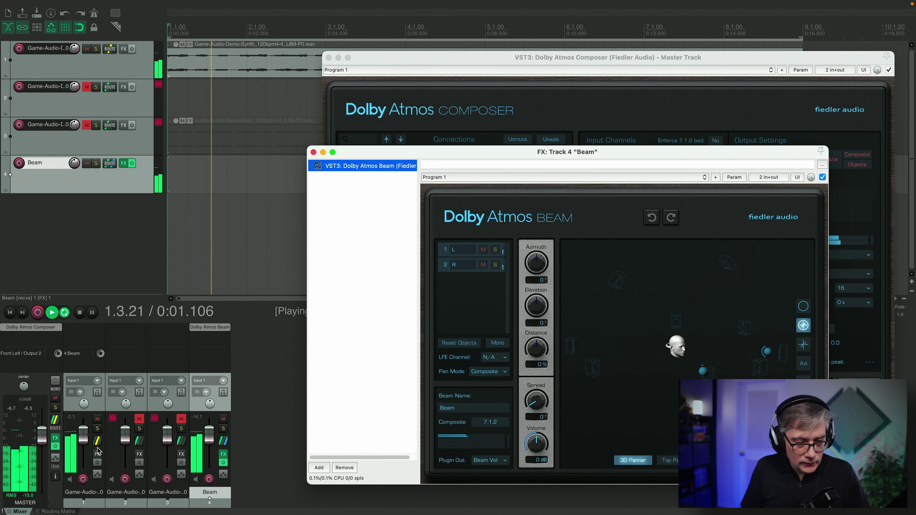
{"action": "mouse_move", "coordinate": [83, 437]}
{"action": "left_mouse_down"}
{"action": "mouse_move", "coordinate": [83, 457]}
{"action": "mouse_move", "coordinate": [86, 438]}
{"action": "left_mouse_up"}
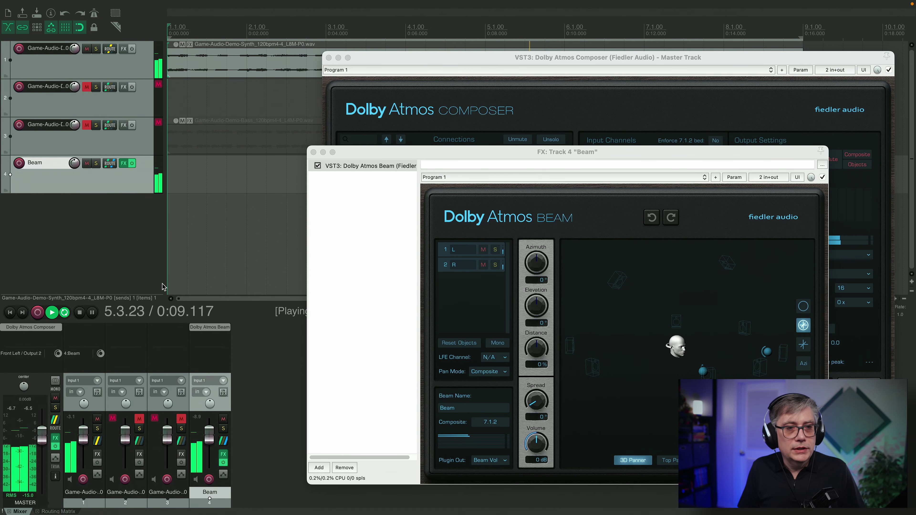
{"action": "key", "text": "space"}
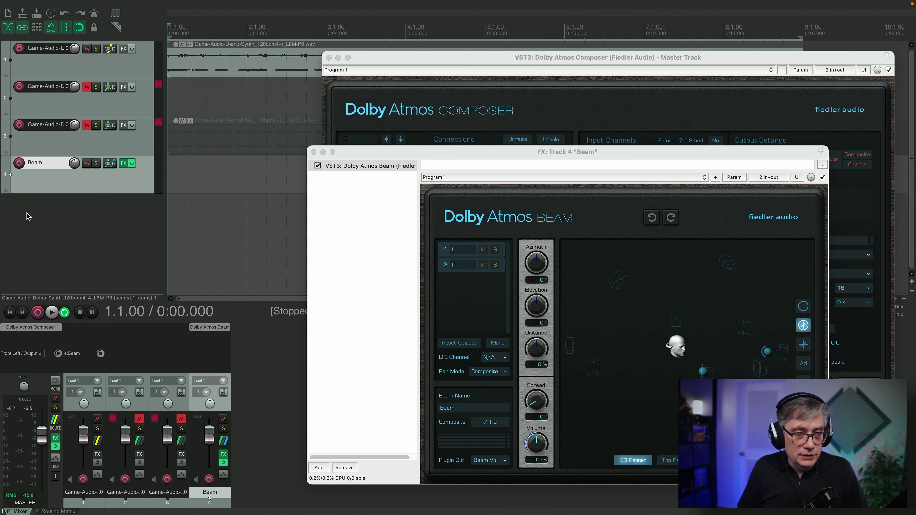
Insert a new track named Spacelab and place it below the Beam track
{"action": "right_click", "coordinate": [43, 217]}
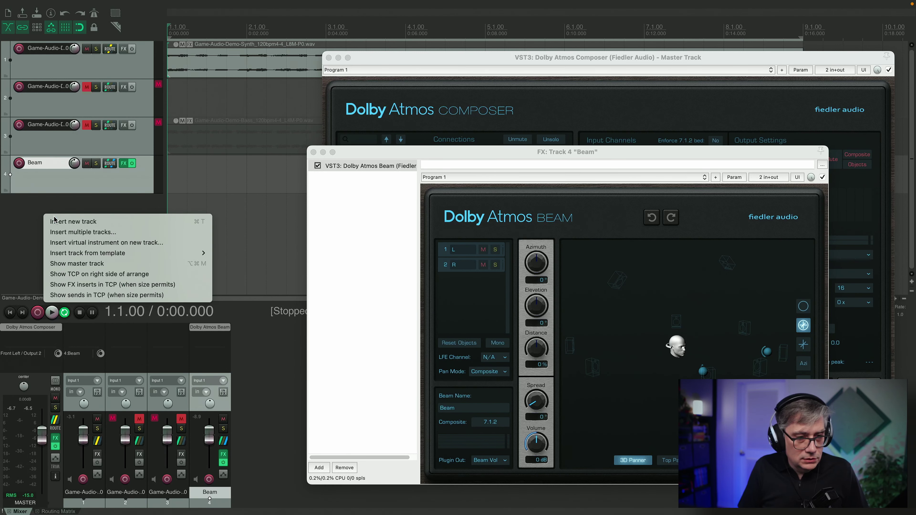
{"action": "left_click", "coordinate": [72, 223]}
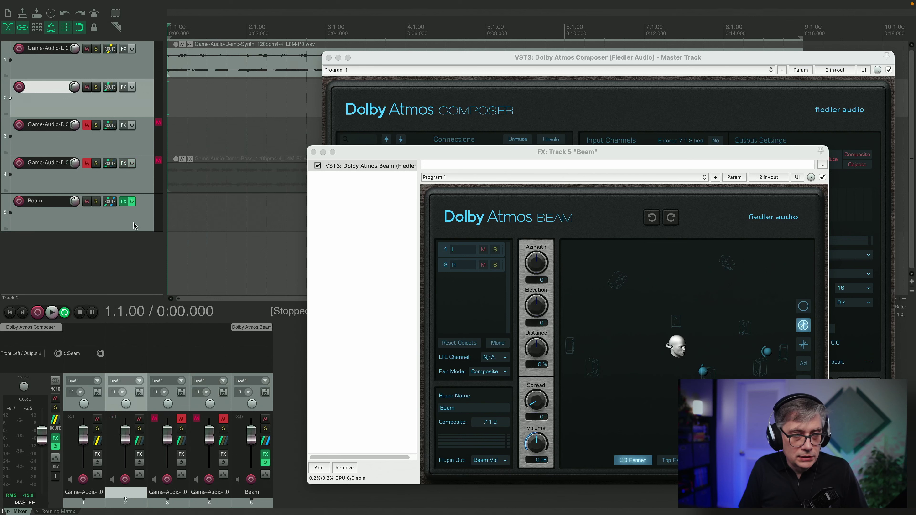
{"action": "double_click", "coordinate": [45, 87]}
{"action": "type", "text": "Sp"}
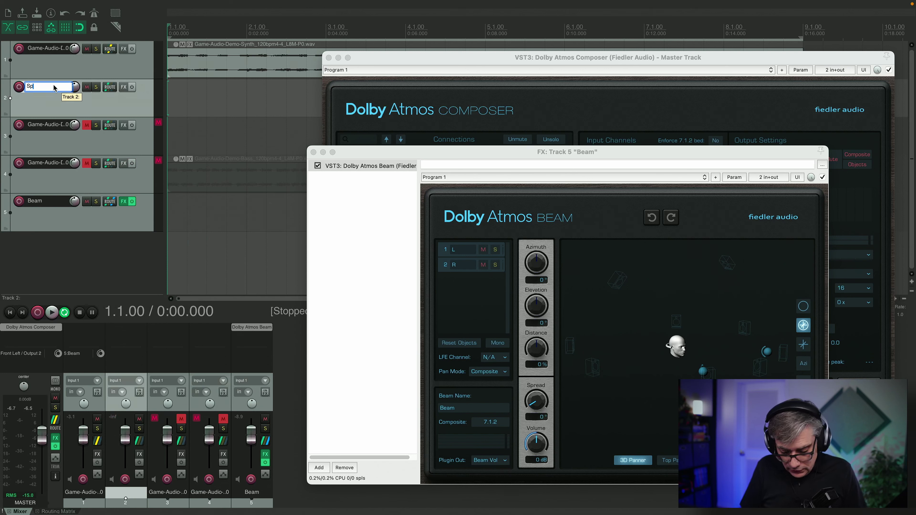
{"action": "type", "text": "acelab"}
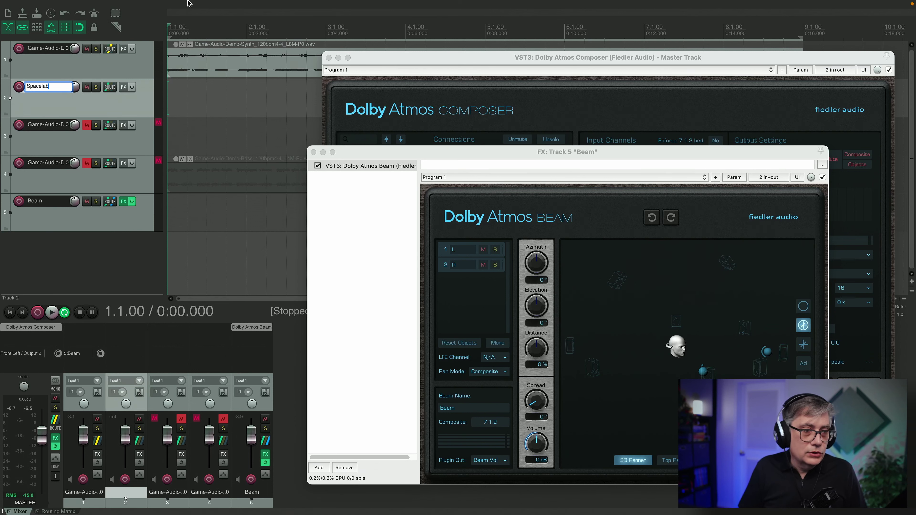
{"action": "left_click", "coordinate": [80, 267]}
{"action": "left_click_drag", "start_coordinate": [35, 105], "coordinate": [39, 231]}
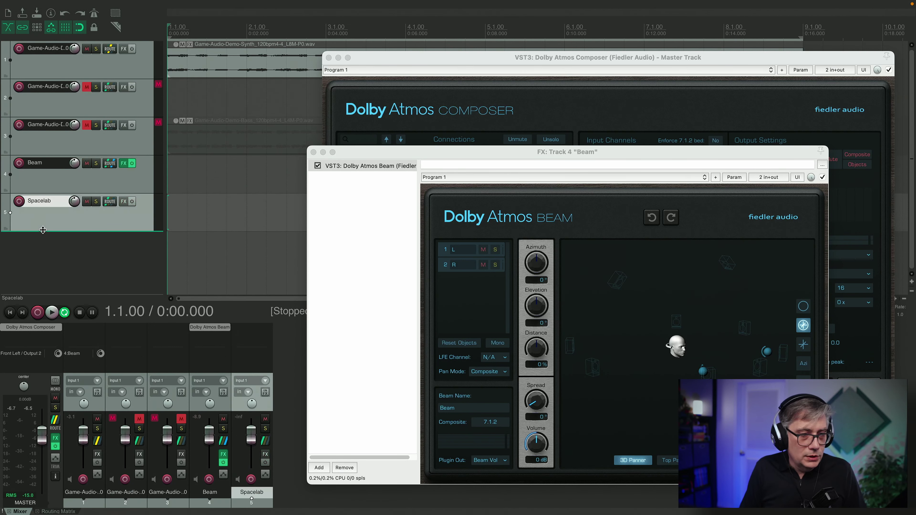
Add the VST3 Spacelab Interstellar plugin to the Spacelab track and close its window
{"action": "left_click", "coordinate": [124, 201]}
{"action": "type", "text": "s"}
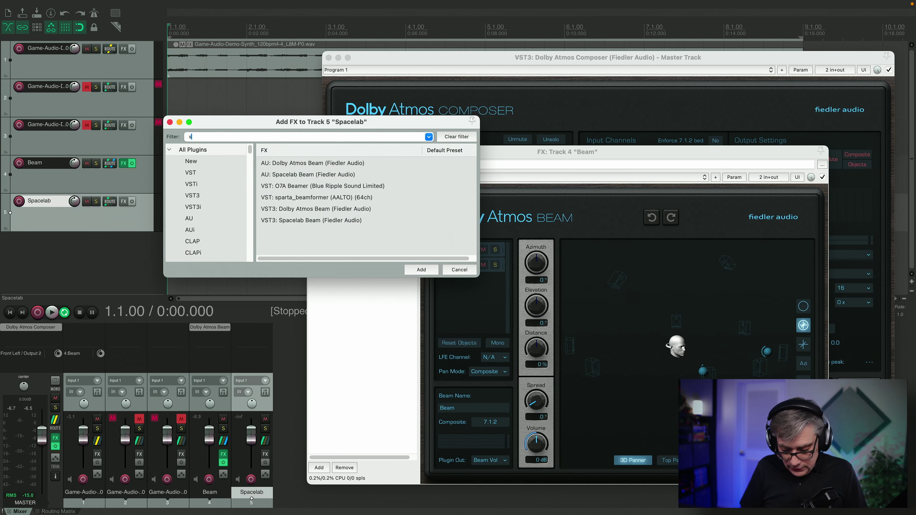
{"action": "type", "text": "pacel"}
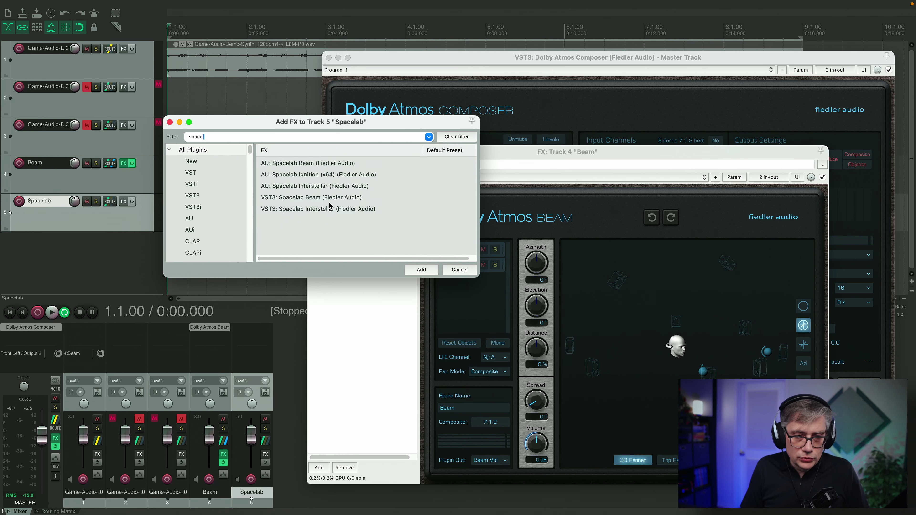
{"action": "left_click", "coordinate": [304, 209]}
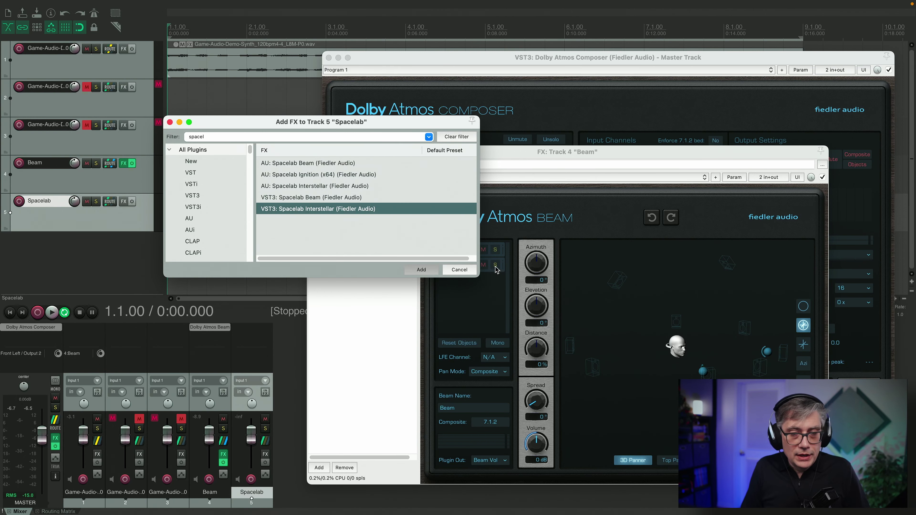
{"action": "key", "text": "Return"}
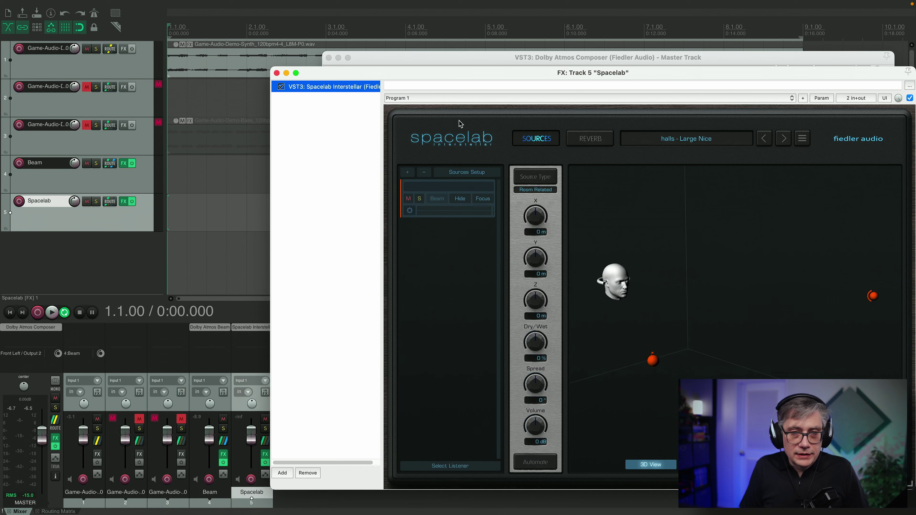
{"action": "left_click", "coordinate": [276, 74]}
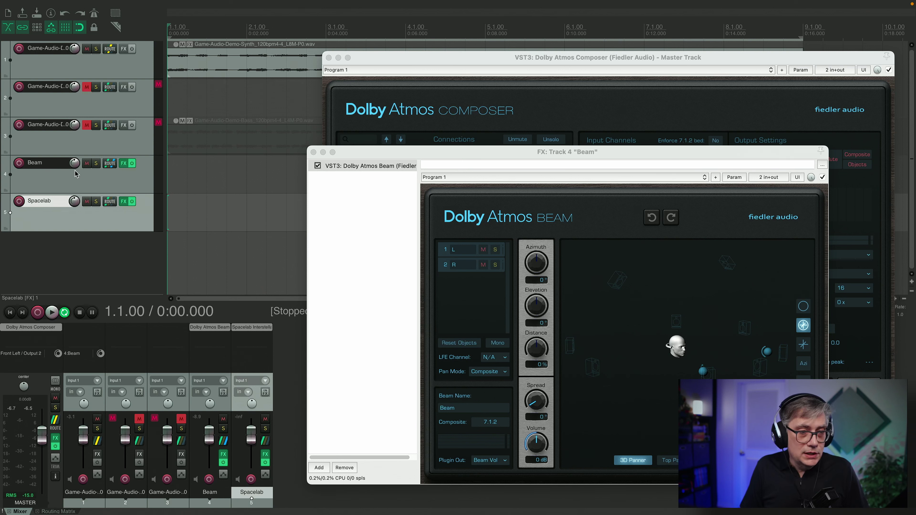
Replace the Dolby Atmos Beam plugin on the Beam track with VST3 Spacelab Beam
{"action": "left_click", "coordinate": [124, 164]}
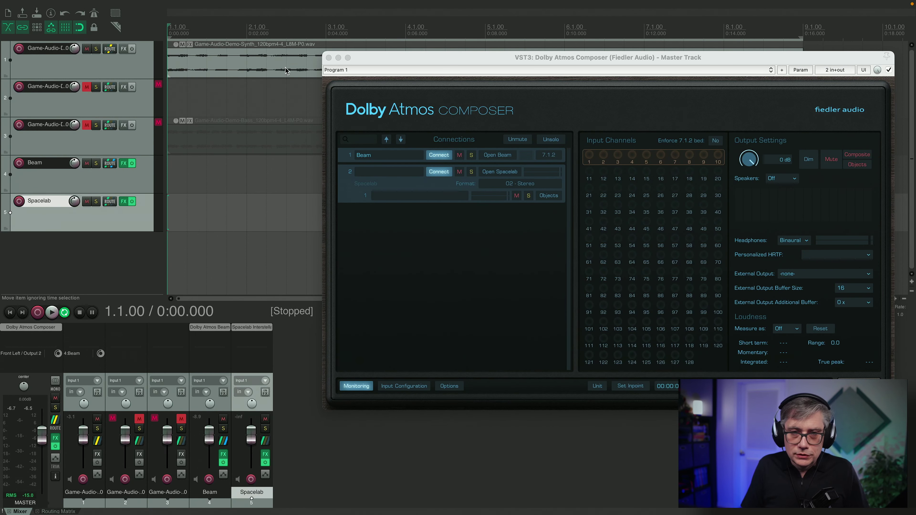
{"action": "left_click", "coordinate": [328, 58]}
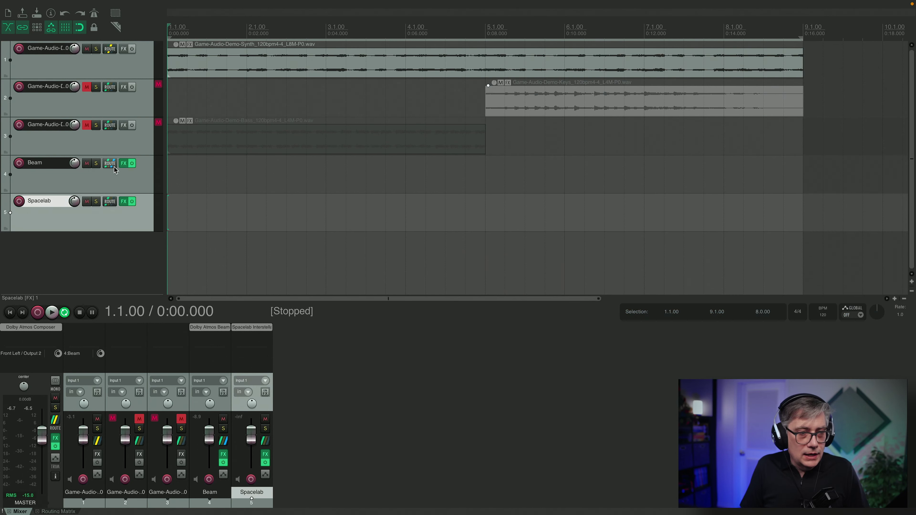
{"action": "left_click", "coordinate": [44, 176]}
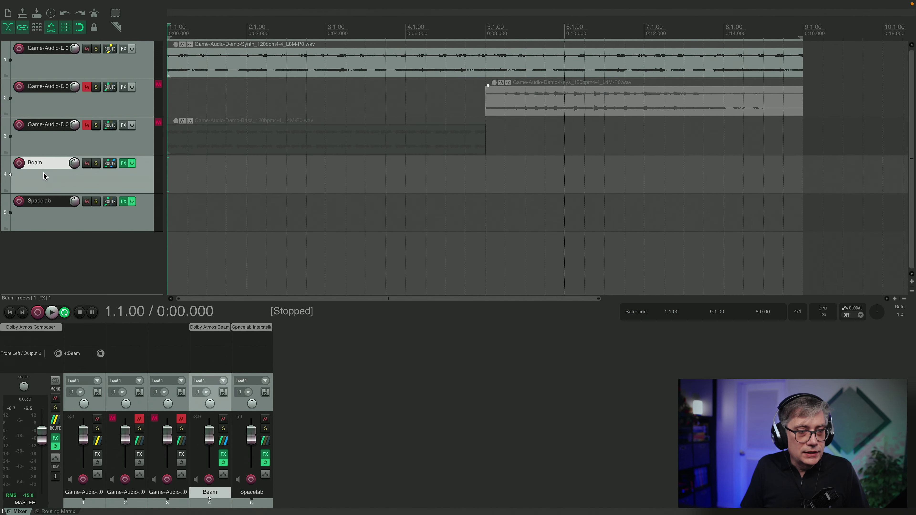
{"action": "left_click", "coordinate": [123, 164]}
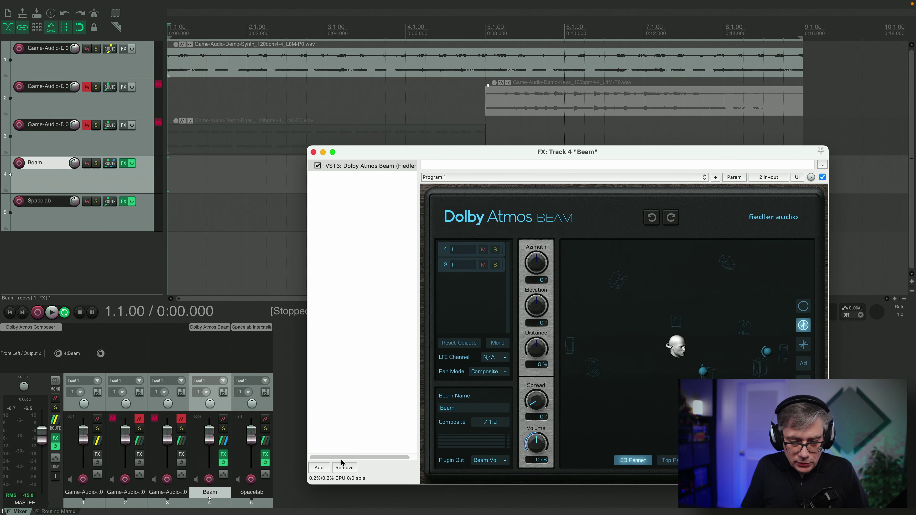
{"action": "left_click", "coordinate": [344, 467]}
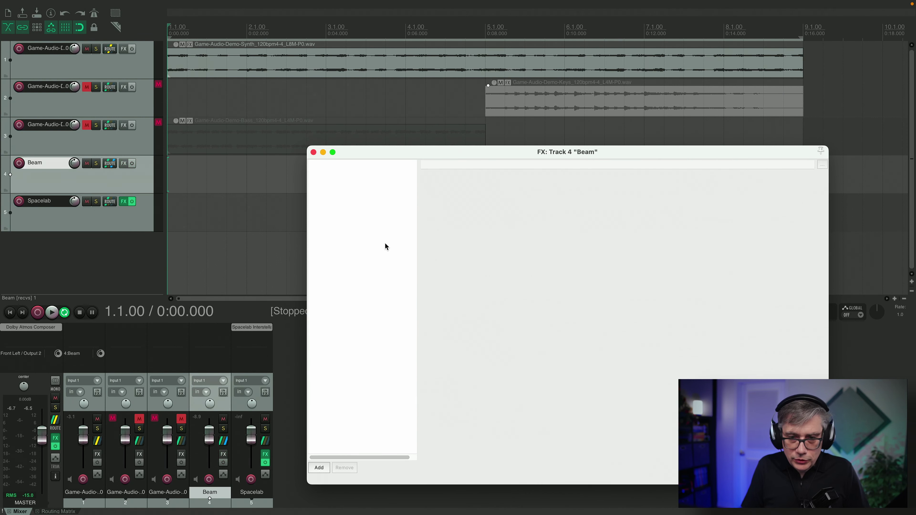
{"action": "left_click", "coordinate": [320, 467]}
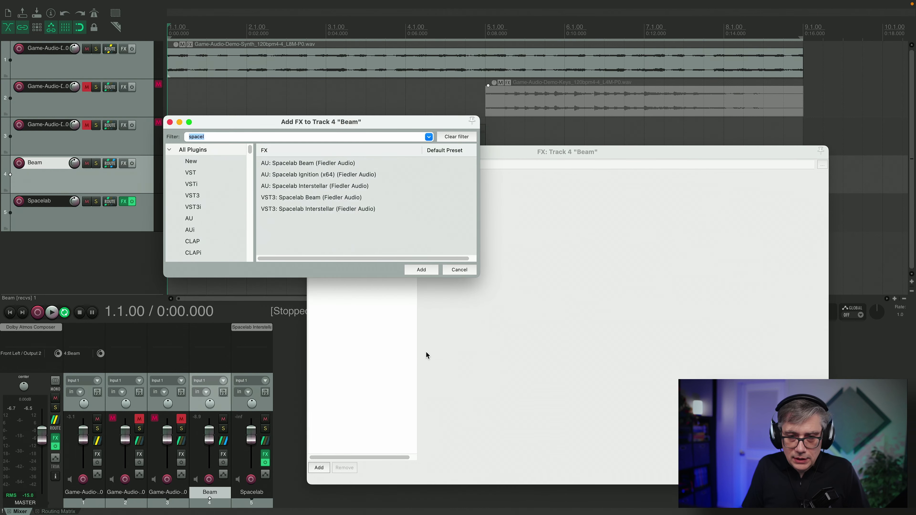
{"action": "left_click", "coordinate": [304, 199]}
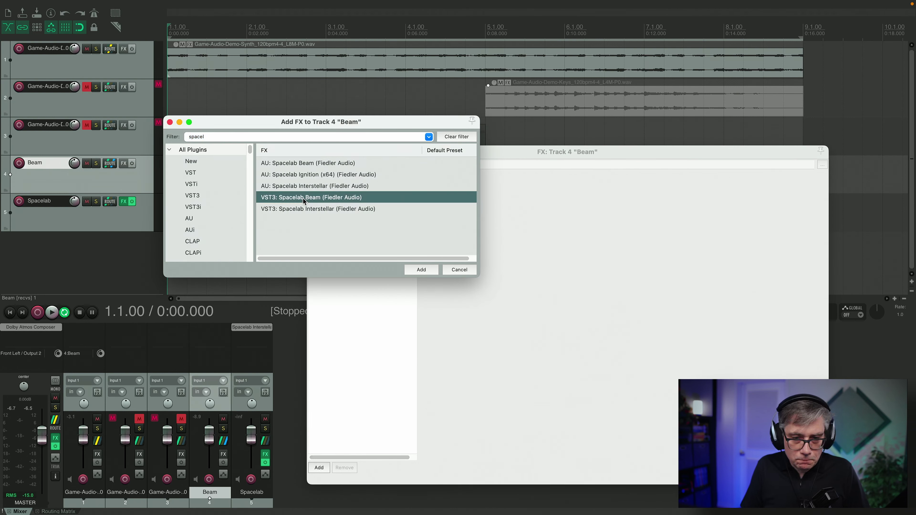
{"action": "left_click", "coordinate": [422, 270]}
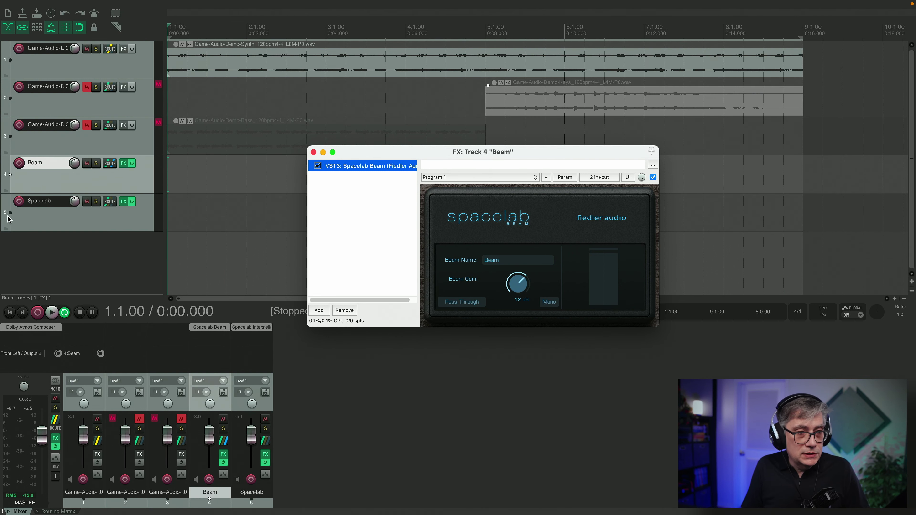
{"action": "left_click", "coordinate": [314, 152]}
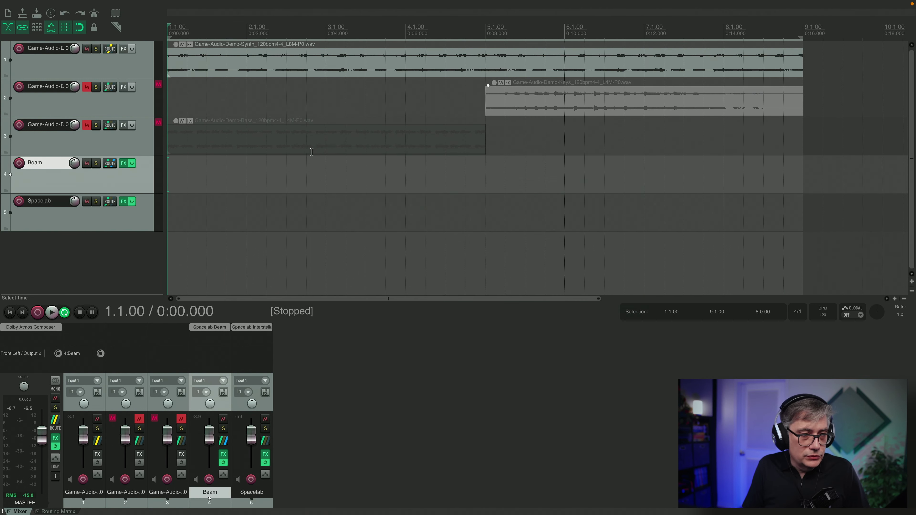
Check the connections in Composer, and set the Spacelab Interstellar source's input to 1: Beam
{"action": "left_click", "coordinate": [22, 328]}
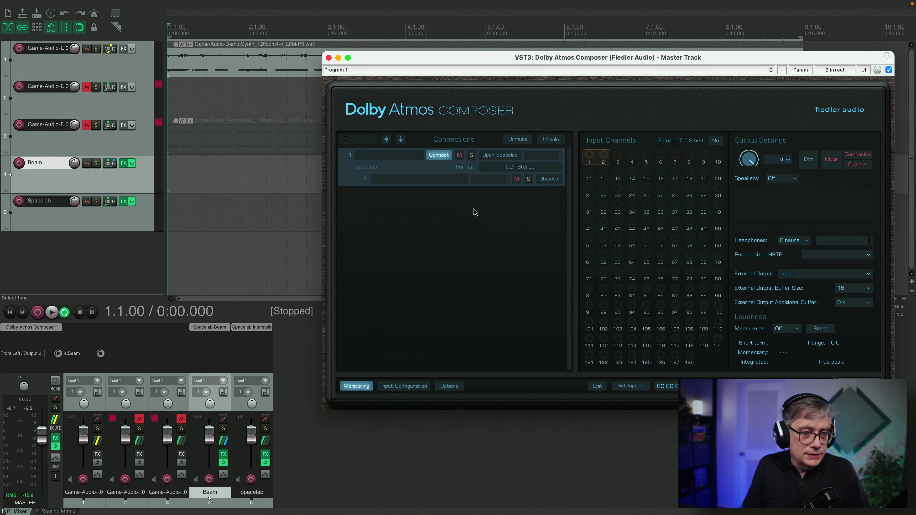
{"action": "left_click", "coordinate": [329, 59]}
{"action": "left_click", "coordinate": [124, 201]}
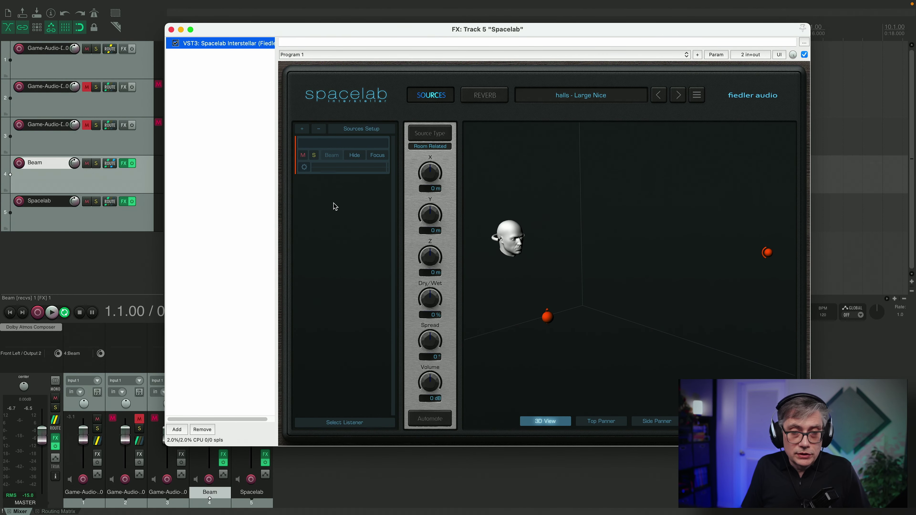
{"action": "left_click", "coordinate": [304, 168]}
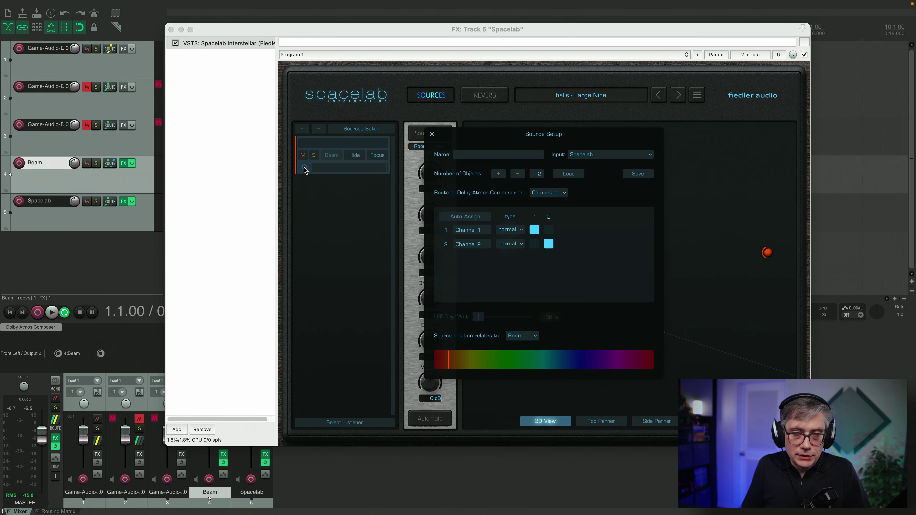
{"action": "left_click", "coordinate": [619, 157]}
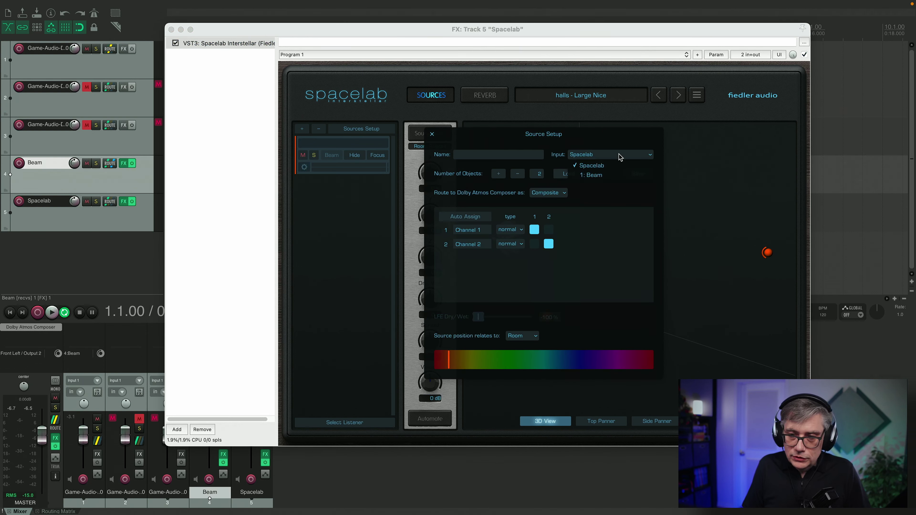
{"action": "left_click", "coordinate": [592, 176]}
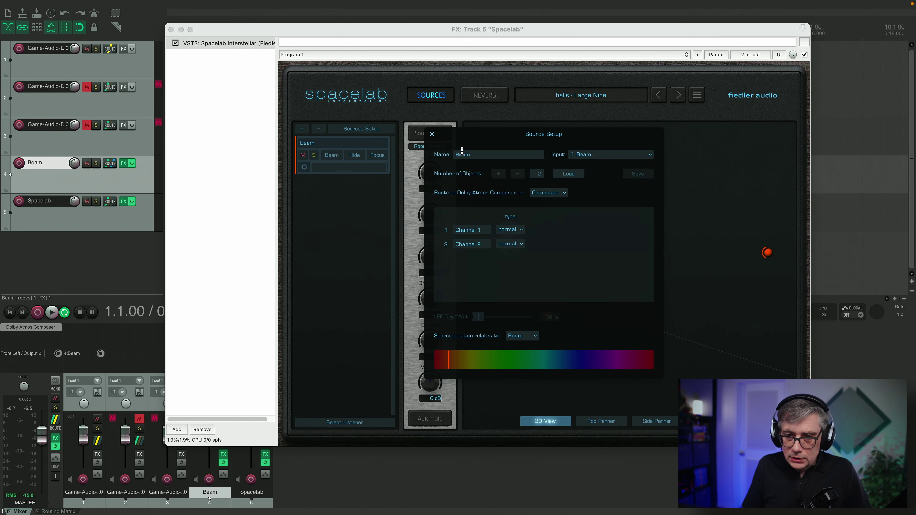
{"action": "left_click", "coordinate": [432, 134]}
Start playback and lower the synth track's volume fader to test the Beam source's level in Spacelab
{"action": "key", "text": "space"}
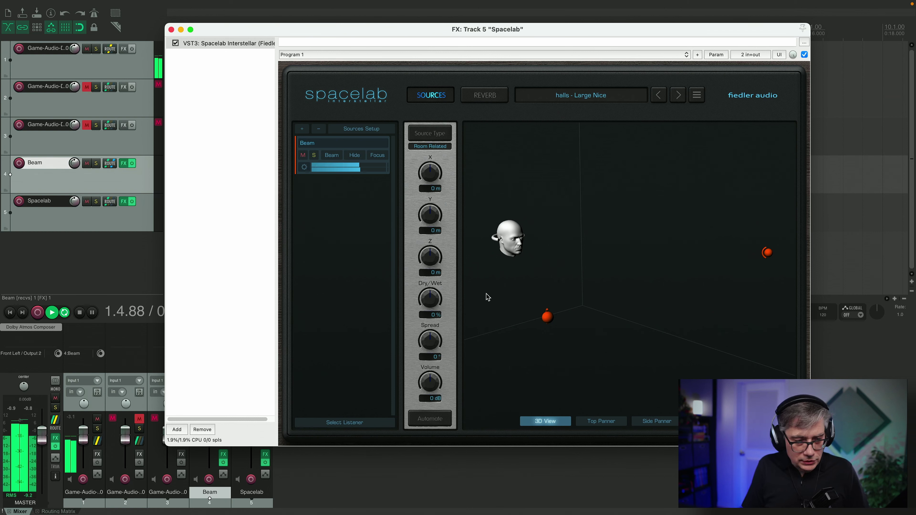
{"action": "left_click_drag", "start_coordinate": [84, 439], "coordinate": [85, 452]}
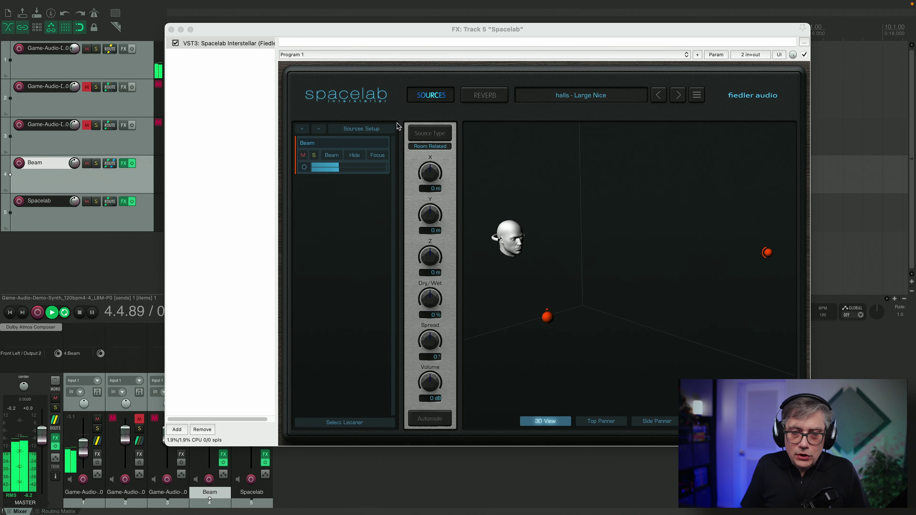
Arrange the Composer and Spacelab windows side by side and enable Objects routing for the Beam source in Composer
{"action": "left_click_drag", "start_coordinate": [343, 32], "coordinate": [537, 61]}
{"action": "left_click", "coordinate": [7, 328]}
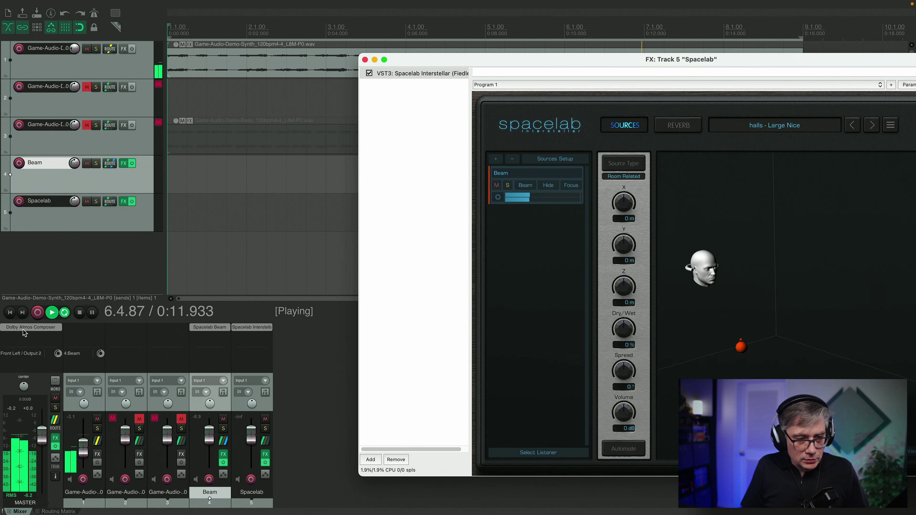
{"action": "left_click_drag", "start_coordinate": [613, 57], "coordinate": [322, 54]}
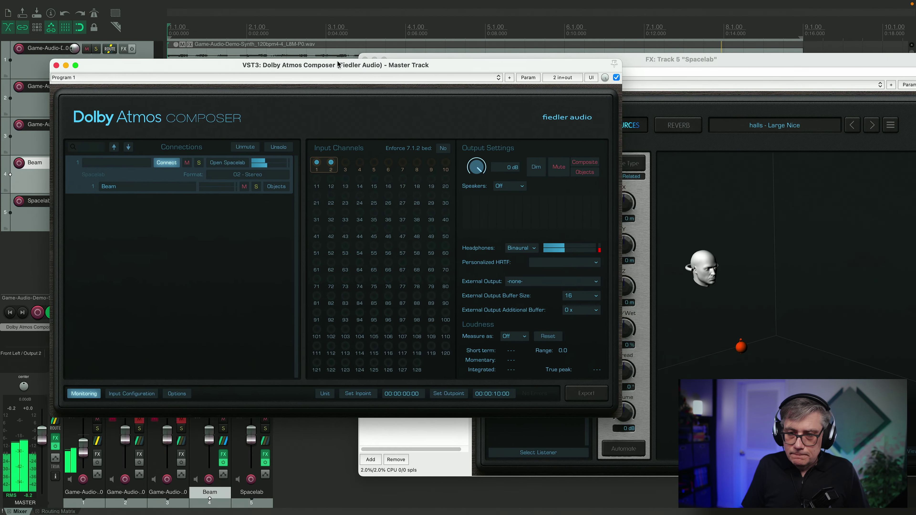
{"action": "left_click_drag", "start_coordinate": [724, 62], "coordinate": [707, 60]}
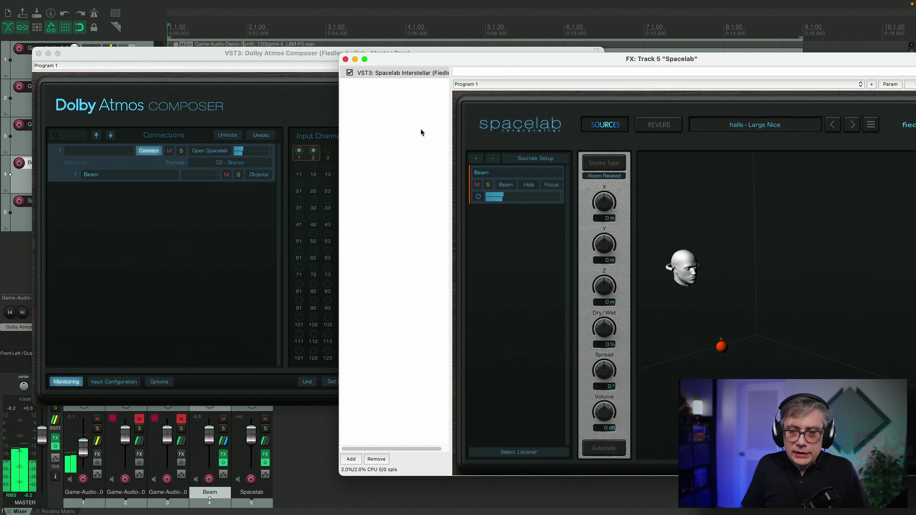
{"action": "left_click", "coordinate": [224, 52]}
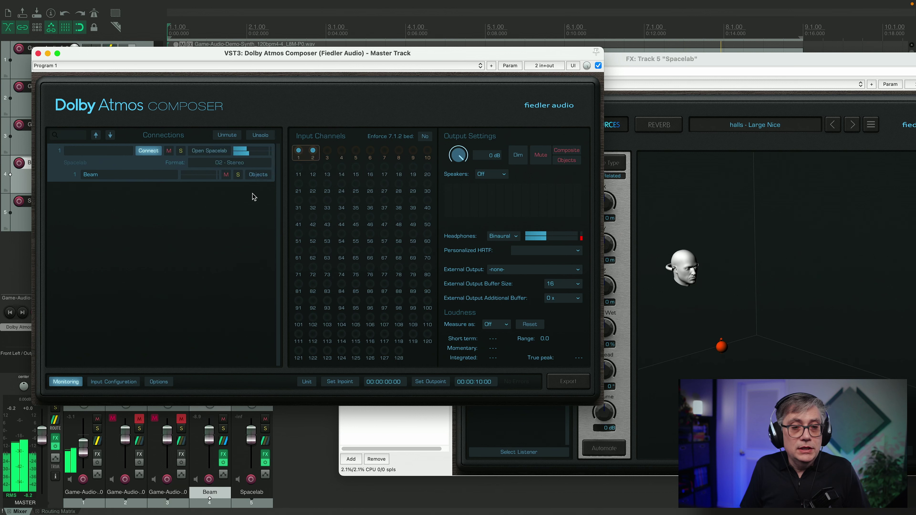
{"action": "left_click", "coordinate": [258, 174]}
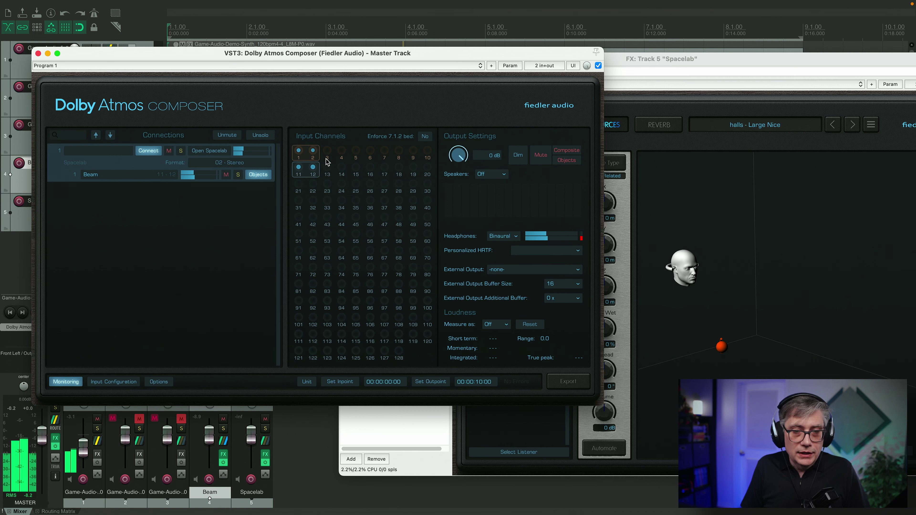
Try the 10 - 7.1.2 format on the Spacelab connection in Composer while keeping Objects routing enabled for the Beam source
{"action": "left_click", "coordinate": [237, 167]}
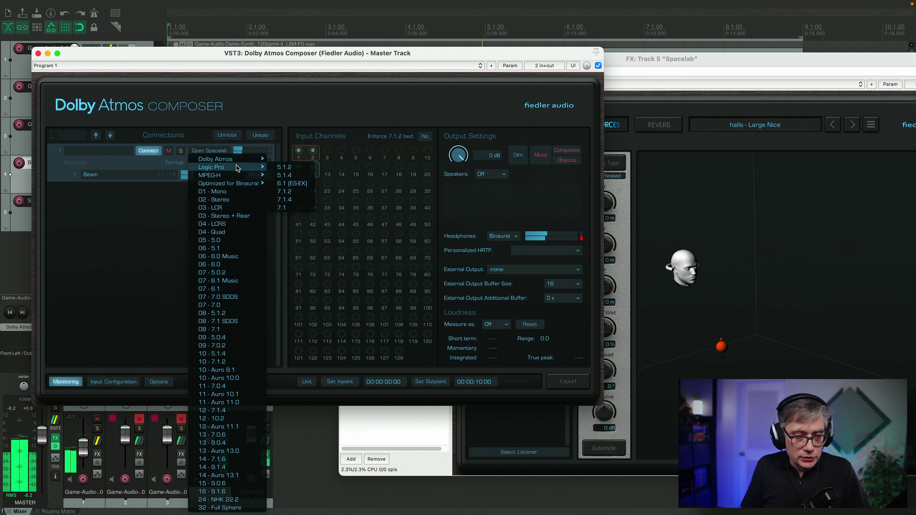
{"action": "left_click", "coordinate": [225, 362]}
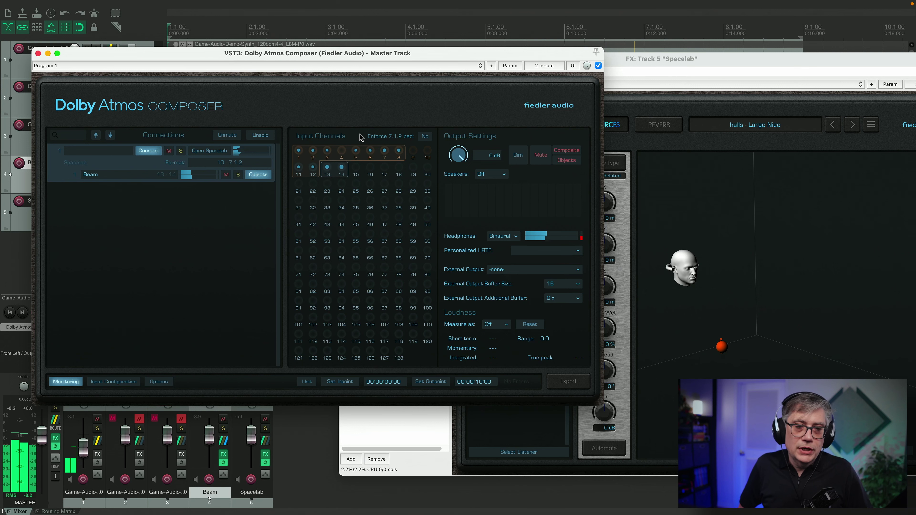
{"action": "left_click", "coordinate": [258, 176]}
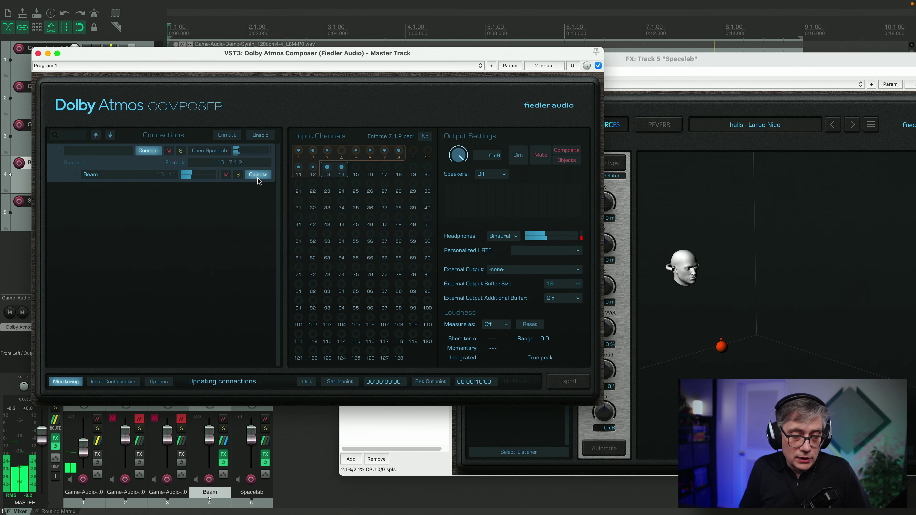
{"action": "left_click", "coordinate": [258, 174]}
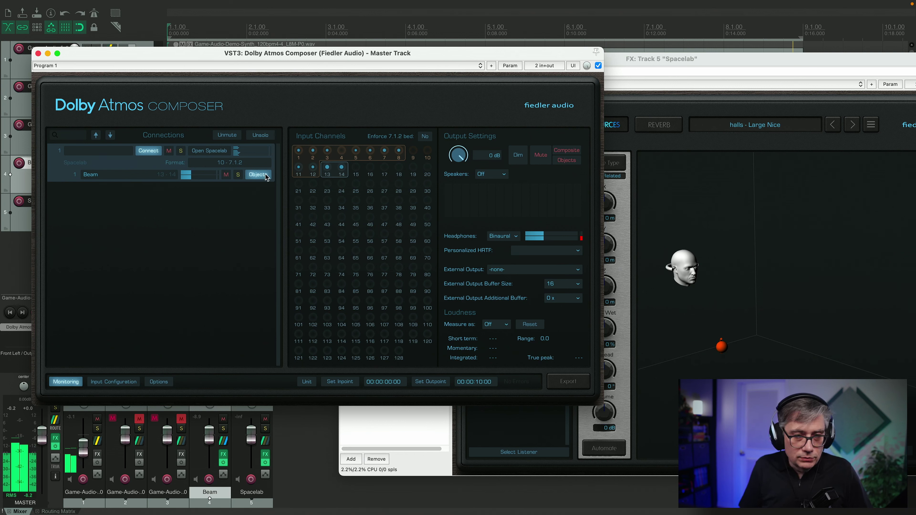
Set the Spacelab connection's format in Composer to 32 - Full Sphere
{"action": "left_click", "coordinate": [231, 163]}
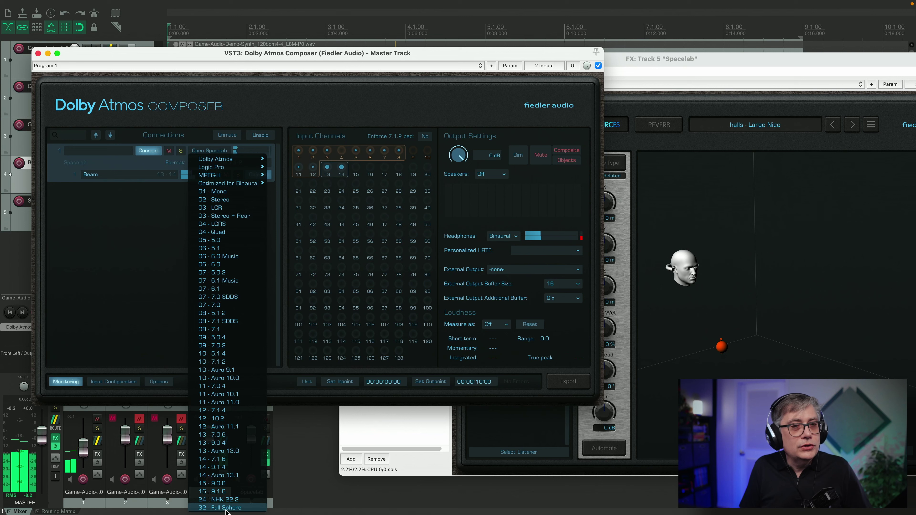
{"action": "left_click", "coordinate": [227, 508]}
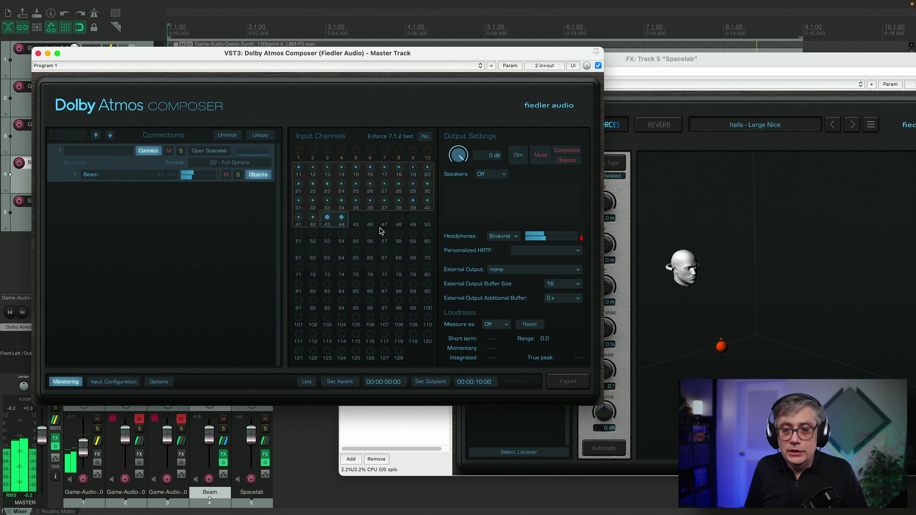
In Spacelab's reverb settings, audition the Dry/Wet mix at 100 %, and bring it back down to 2 %
{"action": "left_click_drag", "start_coordinate": [741, 66], "coordinate": [611, 65]}
{"action": "left_click", "coordinate": [529, 123]}
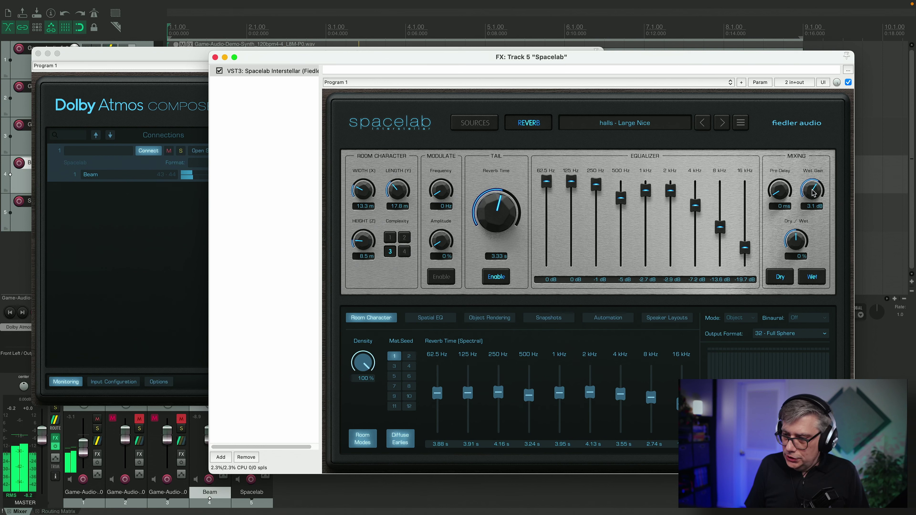
{"action": "left_click_drag", "start_coordinate": [796, 246], "coordinate": [817, 208]}
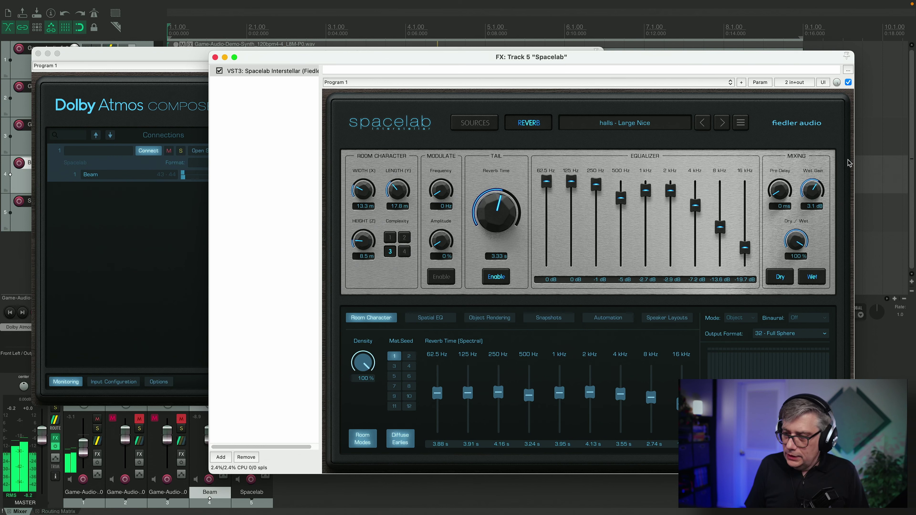
{"action": "left_click_drag", "start_coordinate": [843, 167], "coordinate": [778, 241]}
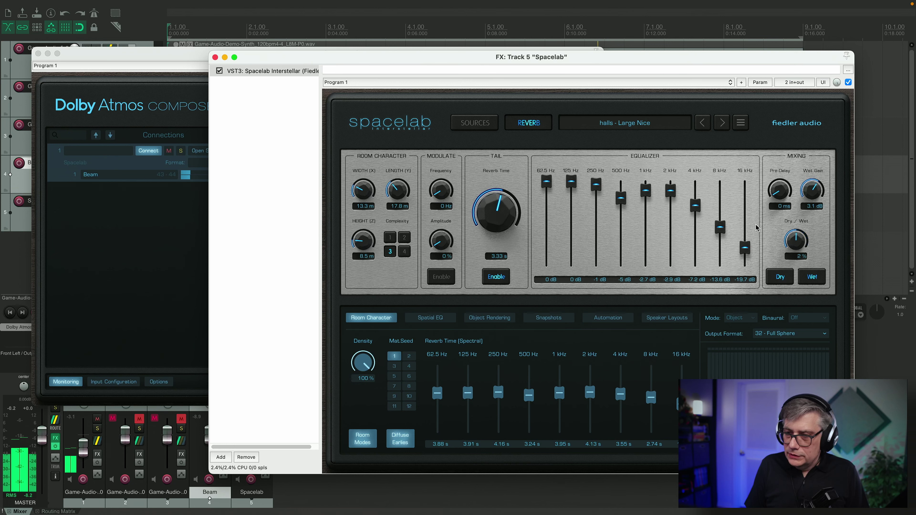
{"action": "left_click", "coordinate": [638, 126]}
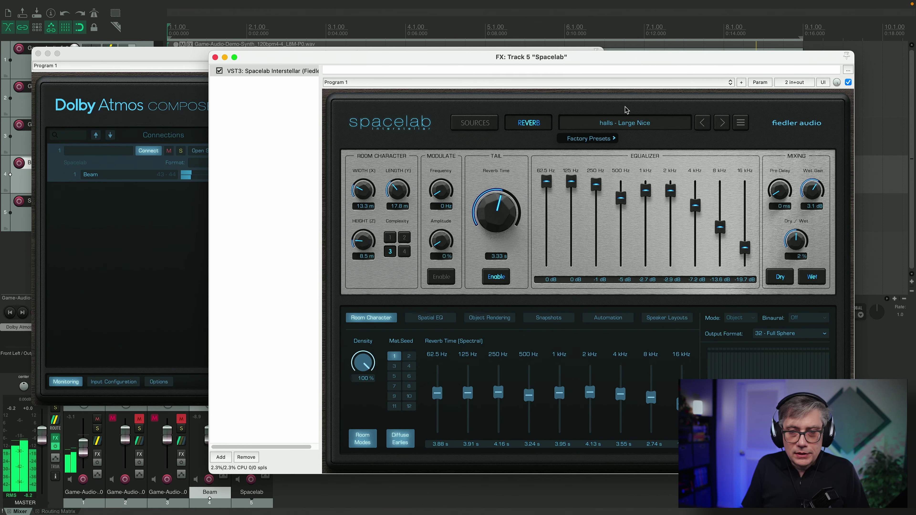
Stop playback and close the Spacelab and Composer plugin windows
{"action": "left_click_drag", "start_coordinate": [255, 60], "coordinate": [265, 56]}
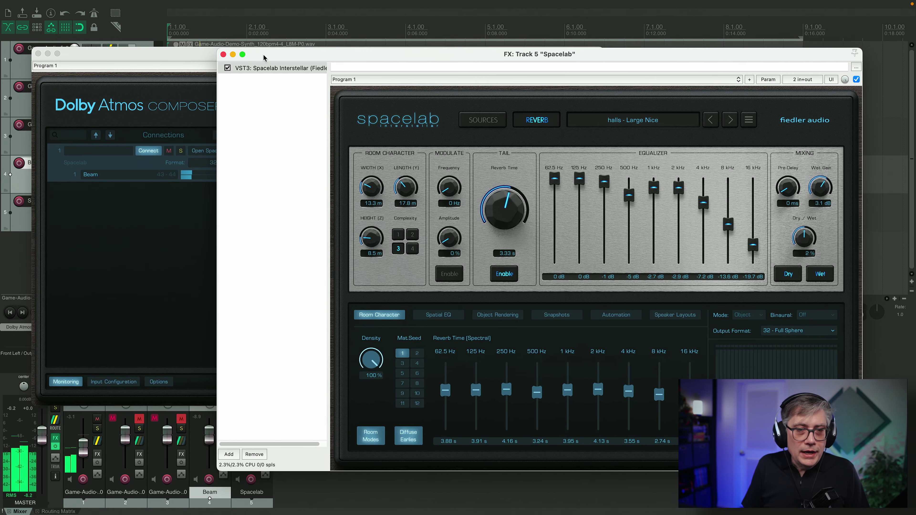
{"action": "left_click", "coordinate": [225, 54]}
{"action": "left_click_drag", "start_coordinate": [183, 50], "coordinate": [402, 42]}
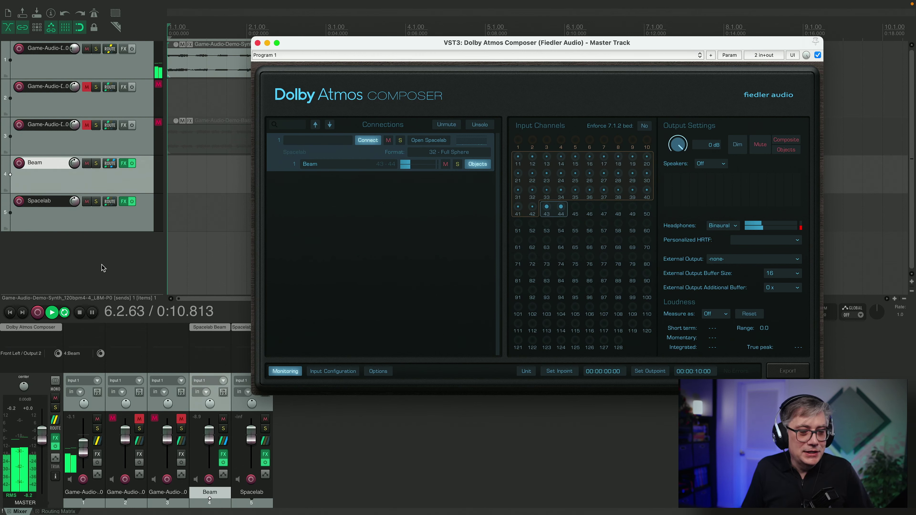
{"action": "key", "text": "space"}
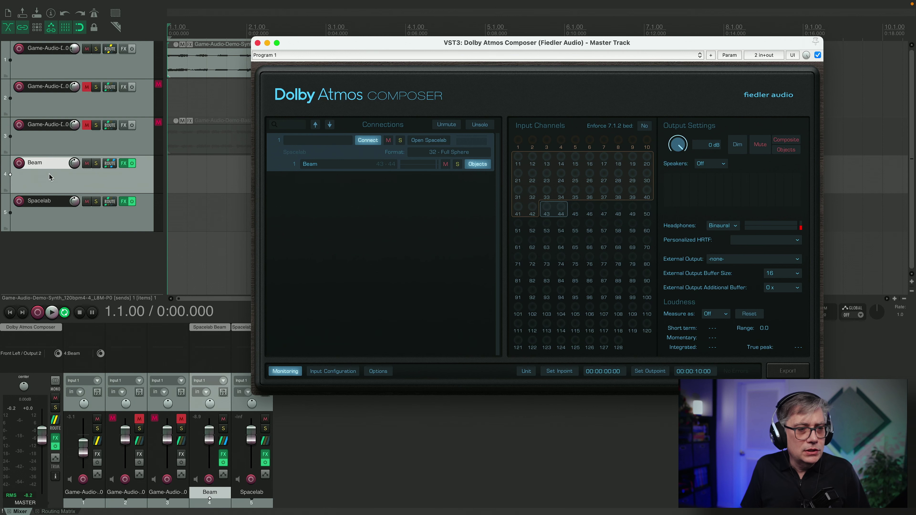
{"action": "left_click", "coordinate": [257, 43]}
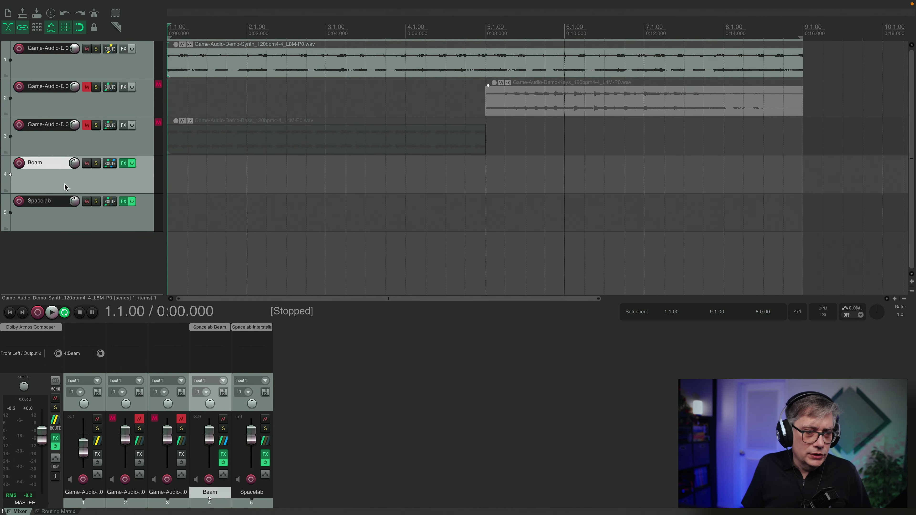
Set the Beam track's channel count to 6 in its routing settings
{"action": "left_click", "coordinate": [109, 165]}
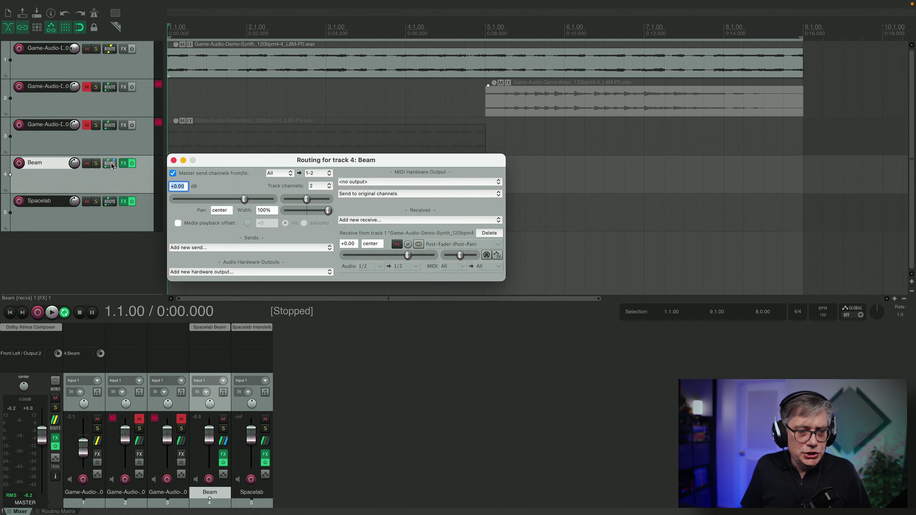
{"action": "left_click_drag", "start_coordinate": [392, 165], "coordinate": [416, 143]}
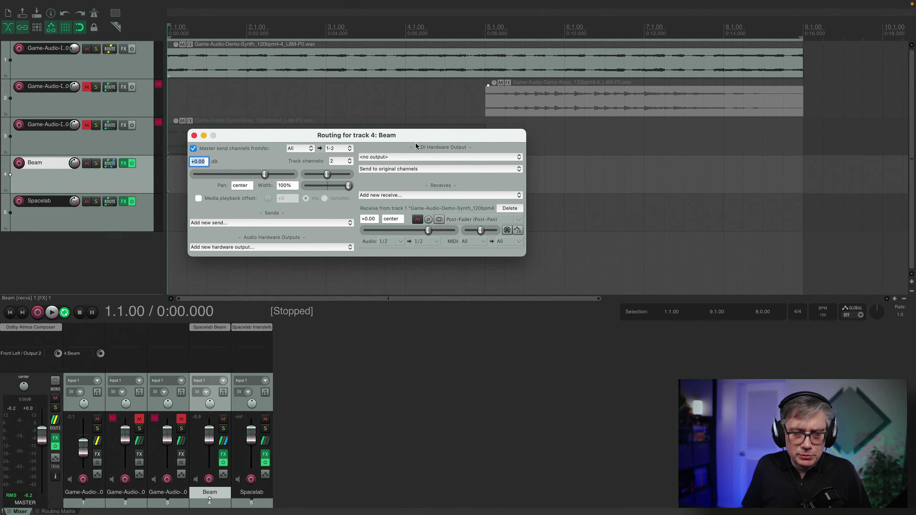
{"action": "left_click", "coordinate": [349, 162]}
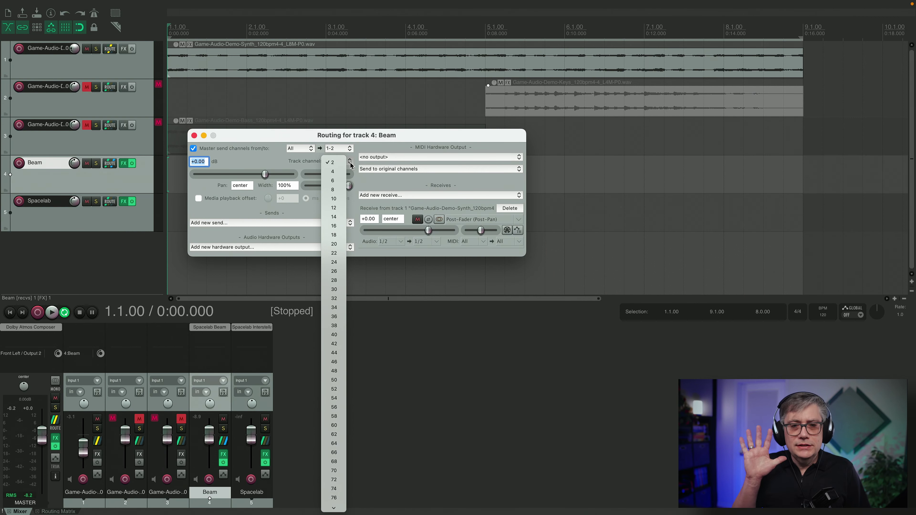
{"action": "left_click", "coordinate": [334, 181]}
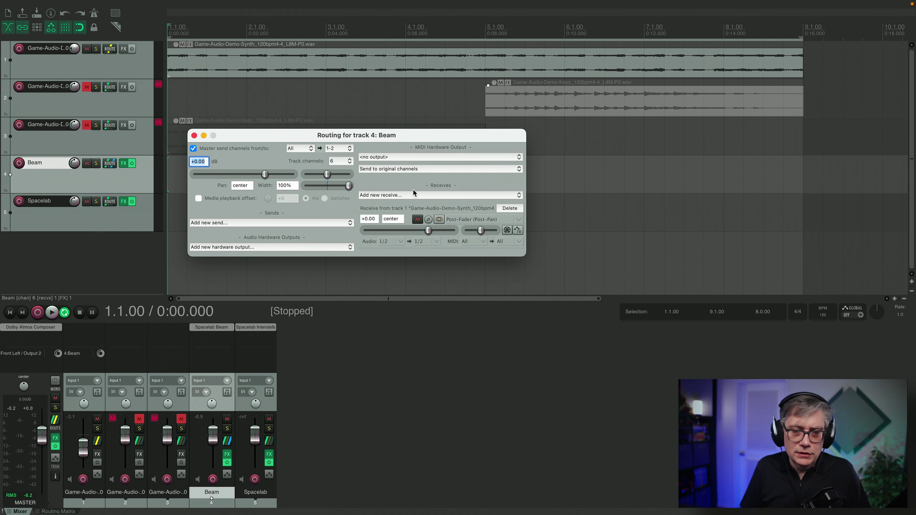
{"action": "left_click", "coordinate": [194, 136]}
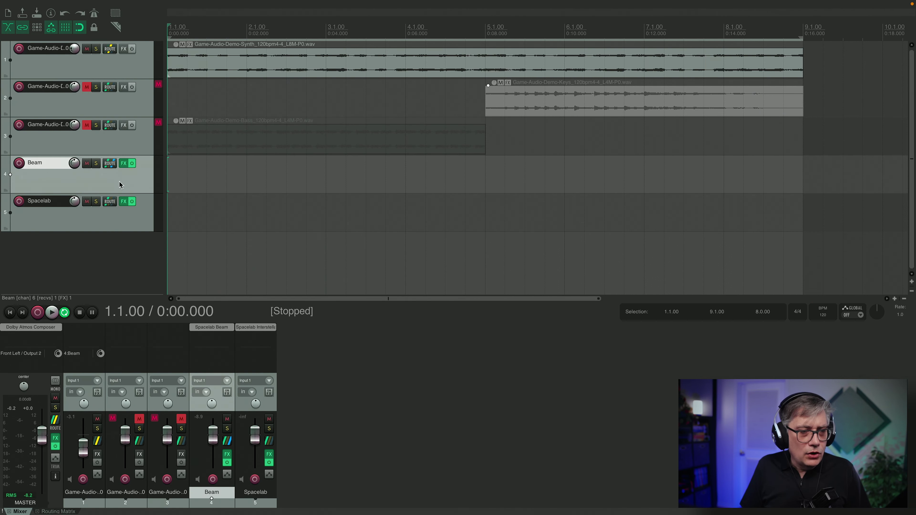
Reopen Spacelab Interstellar in the Top Panner view and move Beam sources 6 and 5 from the centre out to opposite sides
{"action": "left_click", "coordinate": [123, 202]}
{"action": "left_click", "coordinate": [124, 203]}
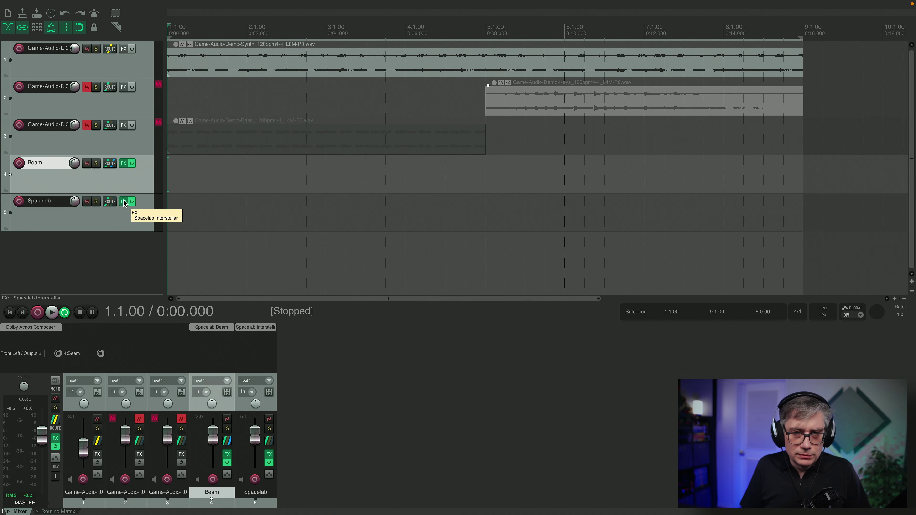
{"action": "left_click", "coordinate": [124, 202]}
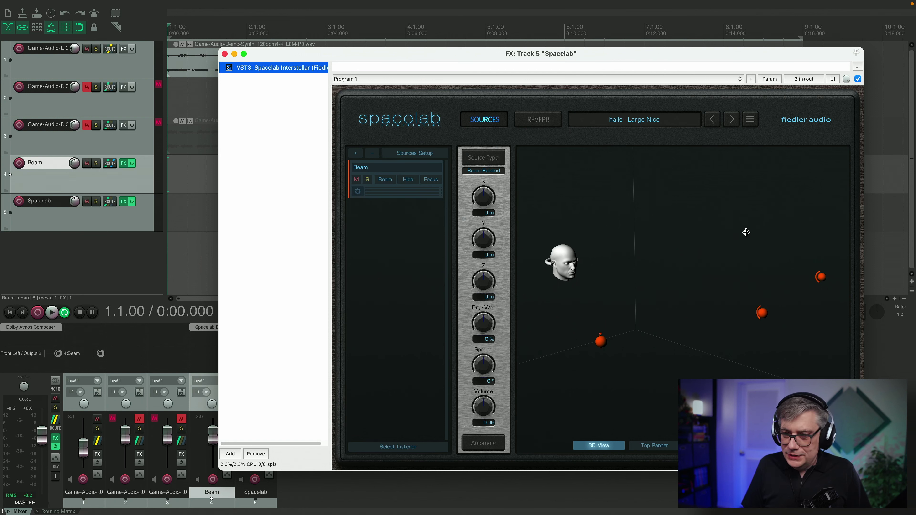
{"action": "left_click", "coordinate": [664, 447]}
{"action": "left_click_drag", "start_coordinate": [682, 267], "coordinate": [618, 220]}
{"action": "left_click_drag", "start_coordinate": [683, 266], "coordinate": [735, 209]}
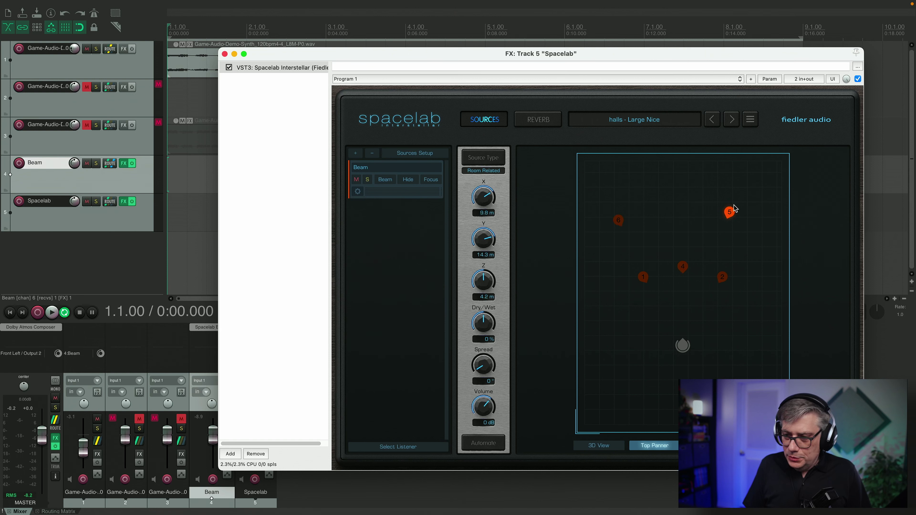
Arrange Beam sources 3 and 5 on the room's left and 4 and 6 on its right, in rows beyond sources 1 and 2
{"action": "left_click_drag", "start_coordinate": [683, 266], "coordinate": [656, 219]}
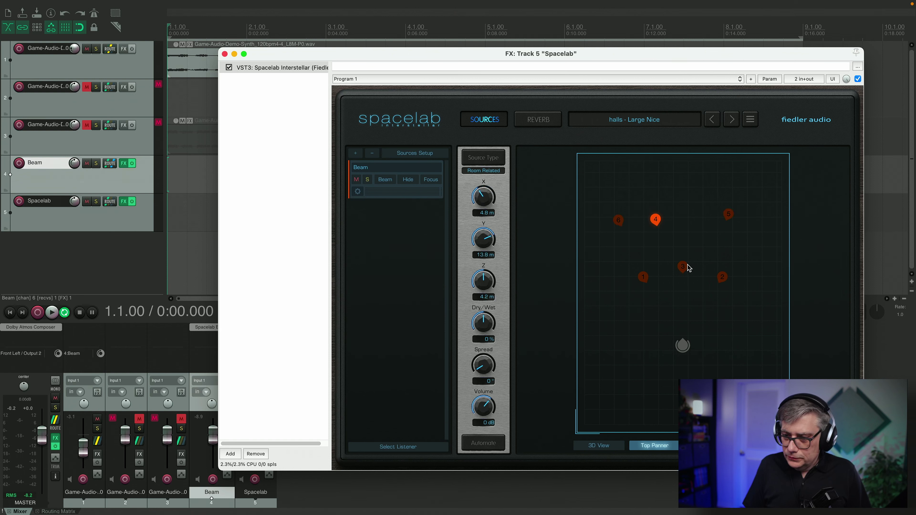
{"action": "left_click_drag", "start_coordinate": [689, 268], "coordinate": [642, 255]}
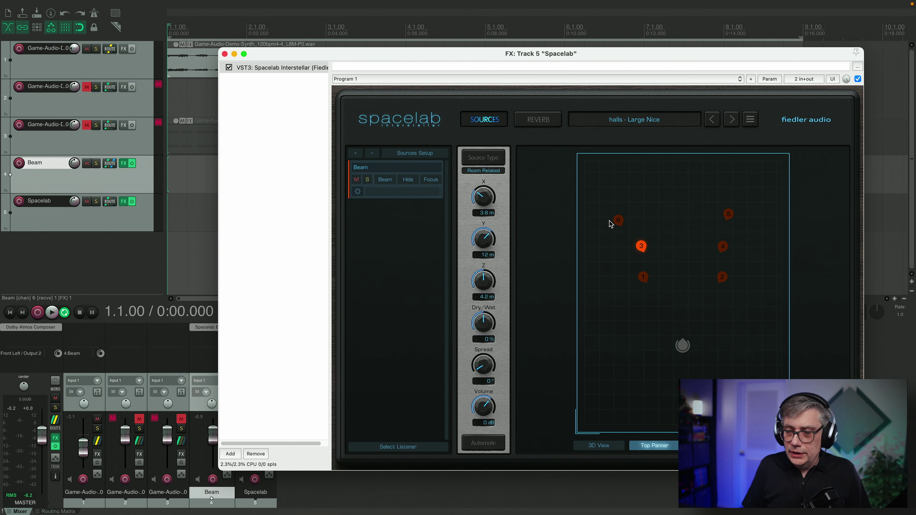
{"action": "left_click_drag", "start_coordinate": [619, 220], "coordinate": [641, 213]}
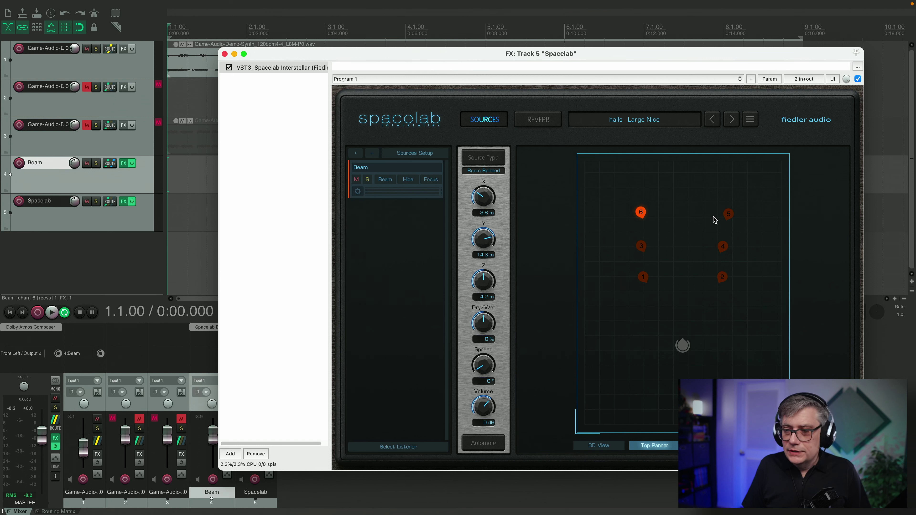
{"action": "mouse_move", "coordinate": [728, 219]}
{"action": "left_mouse_down"}
{"action": "mouse_move", "coordinate": [607, 177]}
{"action": "mouse_move", "coordinate": [617, 210]}
{"action": "mouse_move", "coordinate": [742, 212]}
{"action": "mouse_move", "coordinate": [727, 213]}
{"action": "left_mouse_up"}
{"action": "left_click_drag", "start_coordinate": [622, 212], "coordinate": [651, 221]}
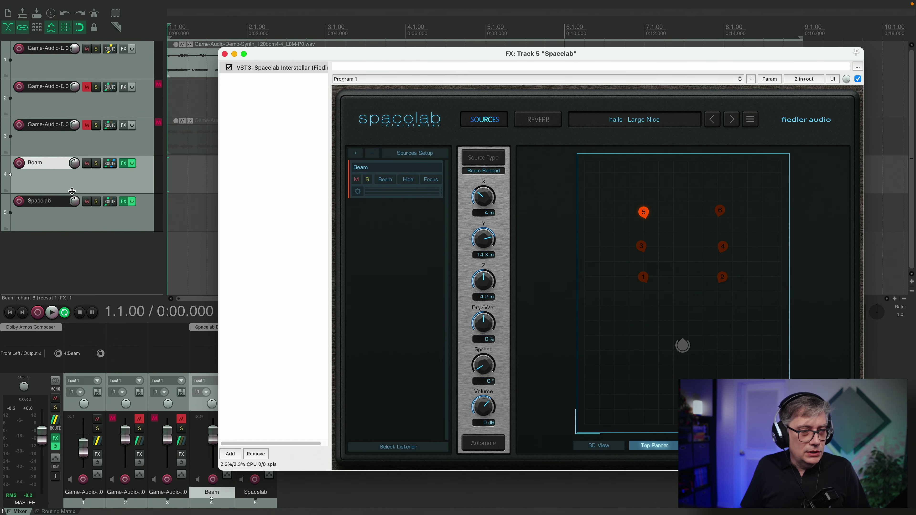
{"action": "left_click_drag", "start_coordinate": [72, 191], "coordinate": [105, 192]}
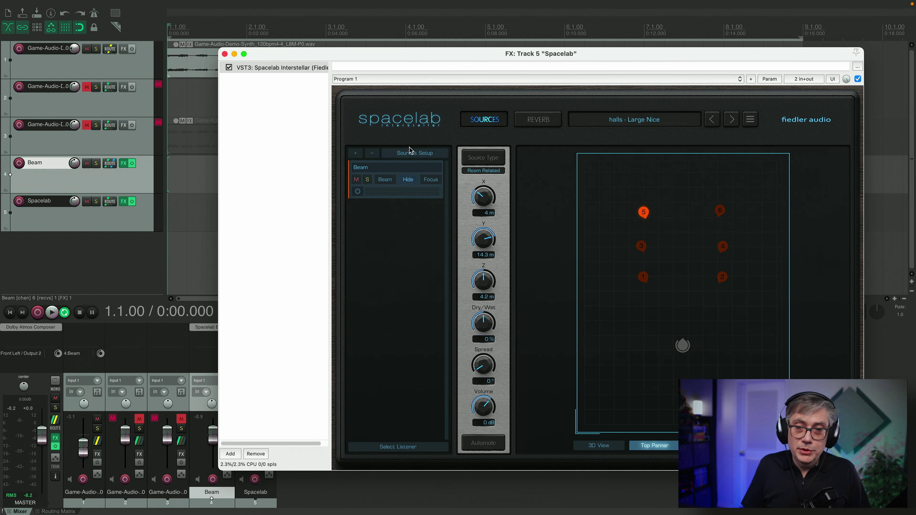
{"action": "left_click", "coordinate": [225, 53]}
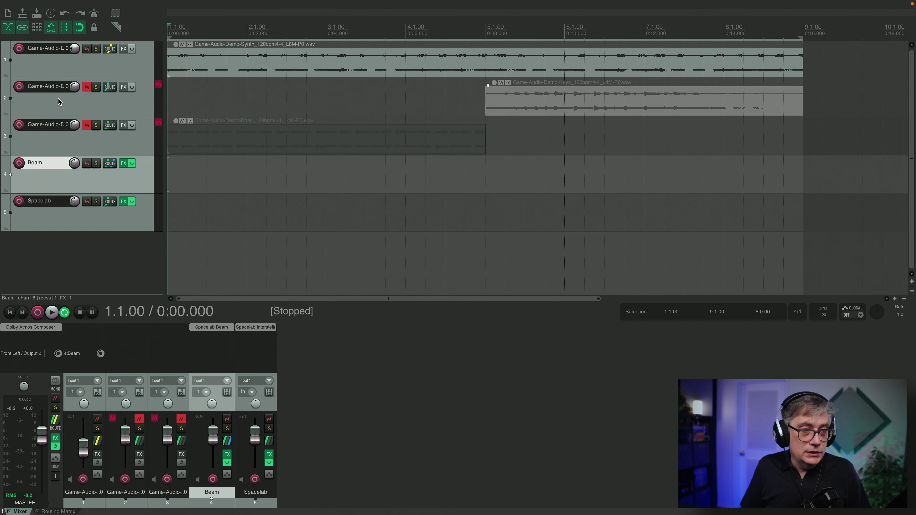
Unmute the Keys track and the Bass track
{"action": "left_click", "coordinate": [82, 102]}
{"action": "left_click", "coordinate": [87, 87]}
{"action": "left_click", "coordinate": [86, 126]}
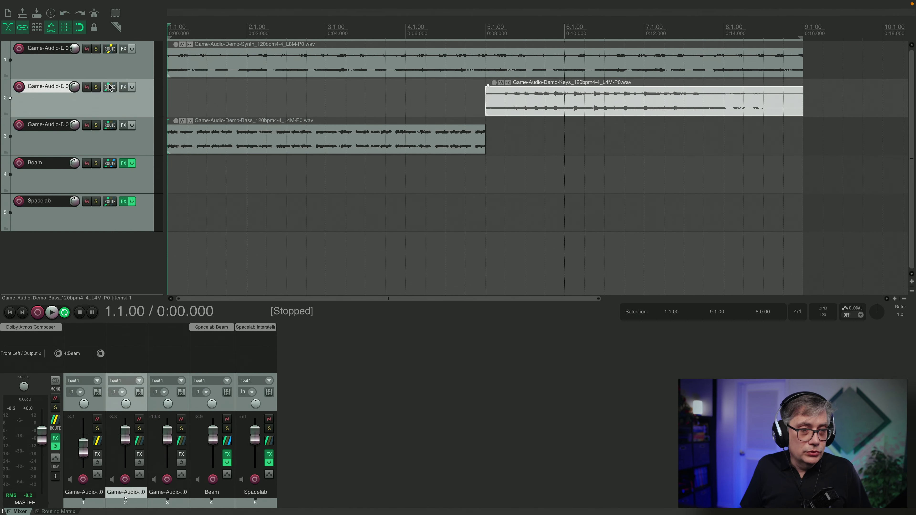
Add a send from the Keys track to the Beam track, routing its audio 1/2 to Beam channels 3/4
{"action": "left_click", "coordinate": [112, 88]}
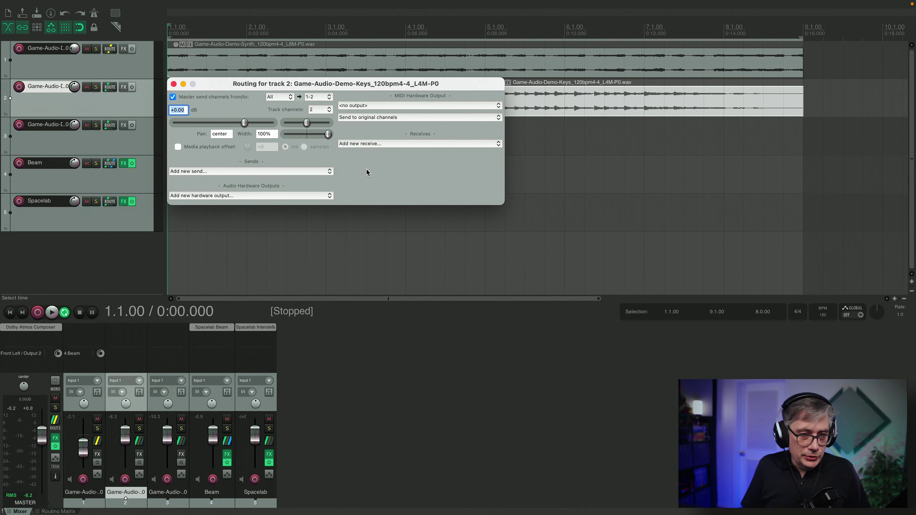
{"action": "left_click", "coordinate": [298, 170]}
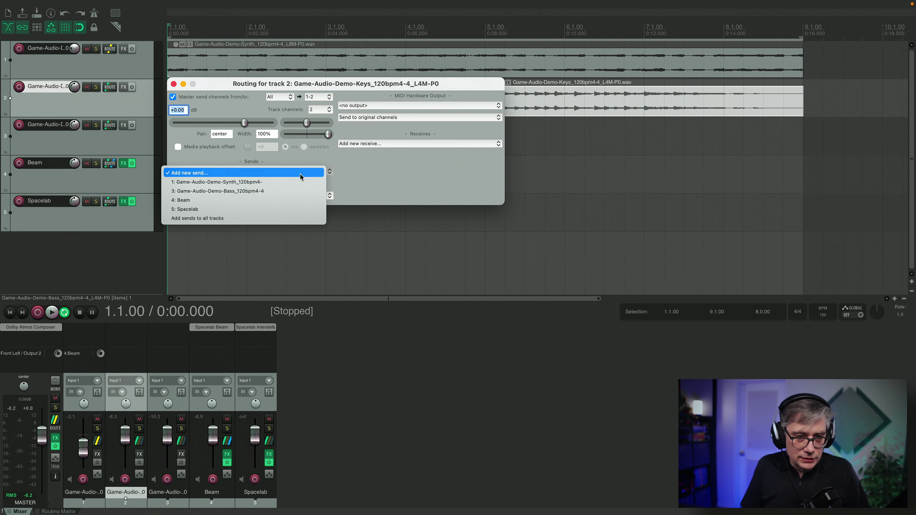
{"action": "left_click", "coordinate": [190, 201]}
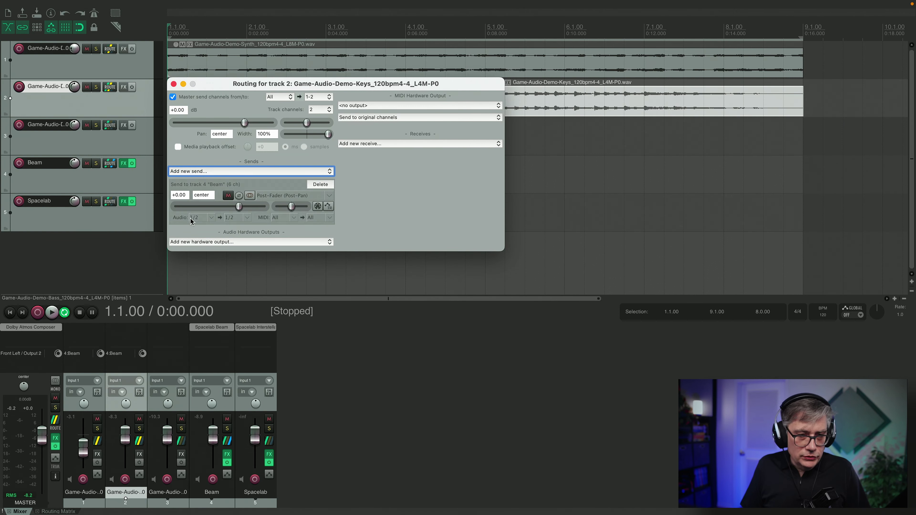
{"action": "left_click", "coordinate": [247, 219]}
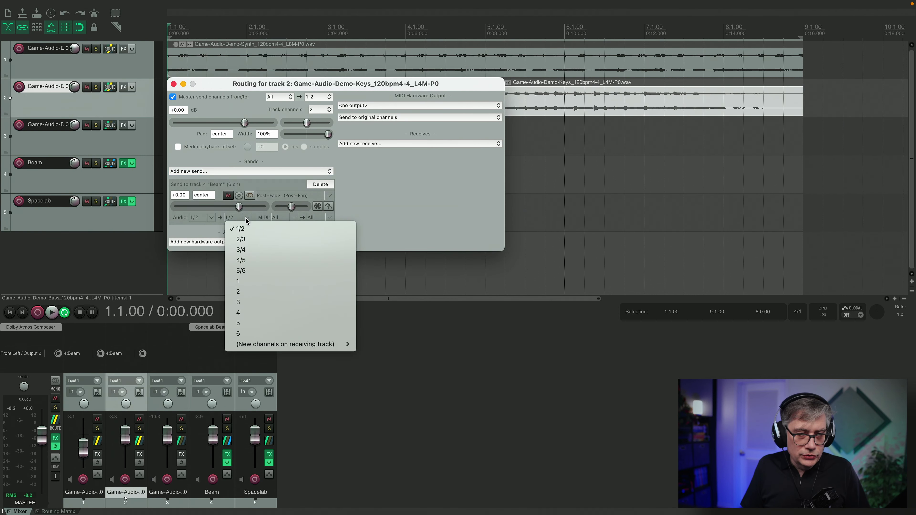
{"action": "left_click", "coordinate": [244, 239]}
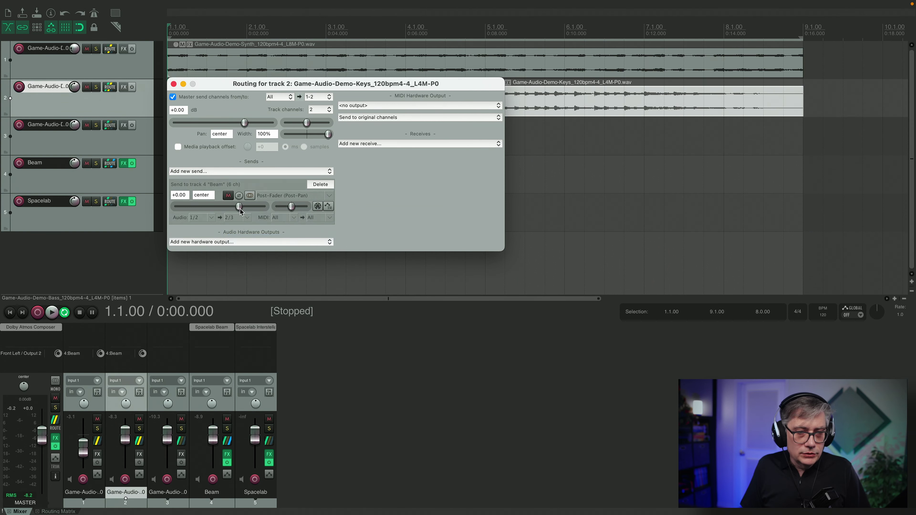
{"action": "left_click", "coordinate": [242, 219]}
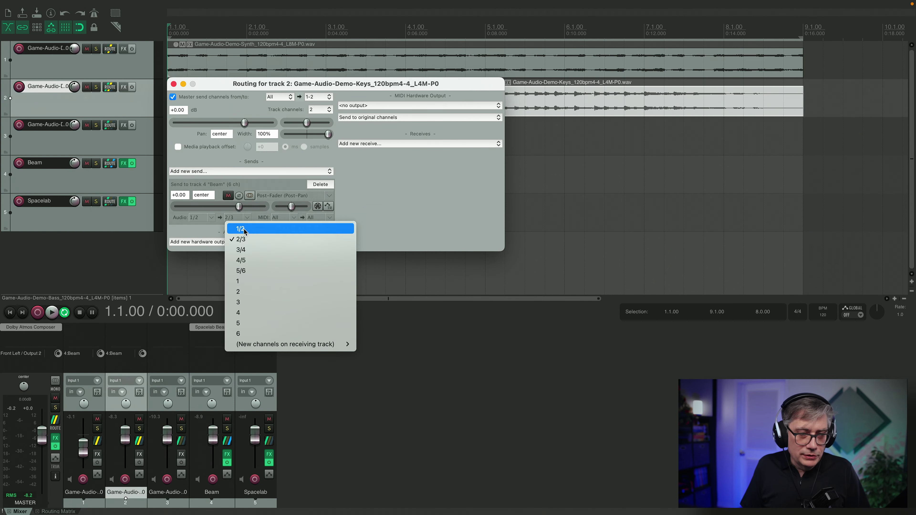
{"action": "left_click", "coordinate": [245, 251]}
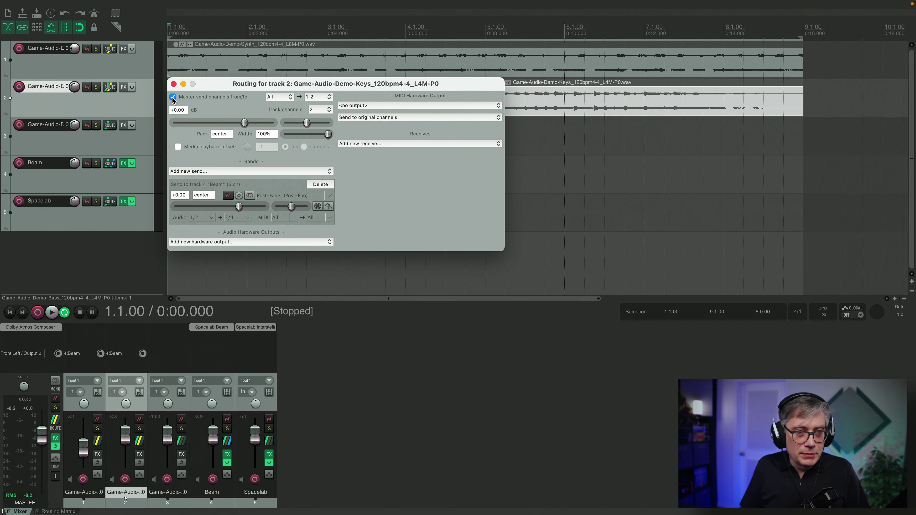
{"action": "left_click", "coordinate": [173, 85]}
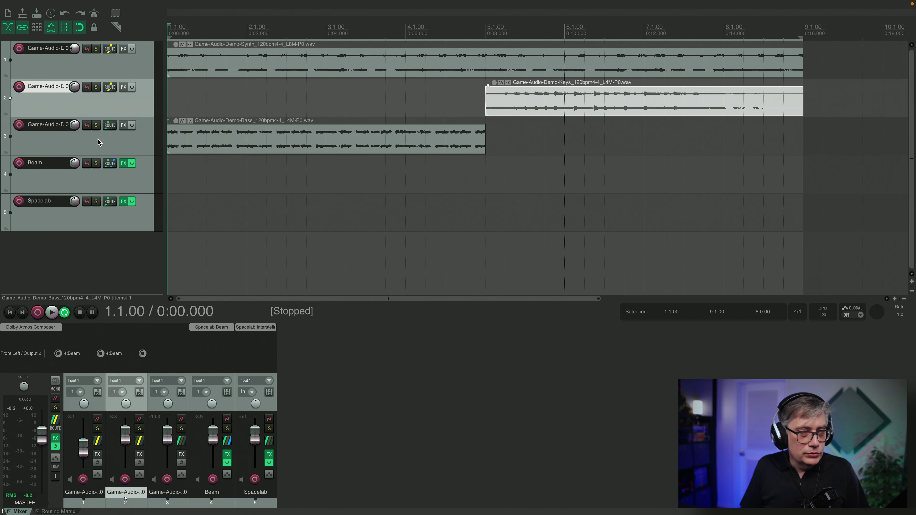
Add a send from the Bass track to the Beam track, routing its audio 1/2 to Beam channels 5/6
{"action": "left_click", "coordinate": [108, 135]}
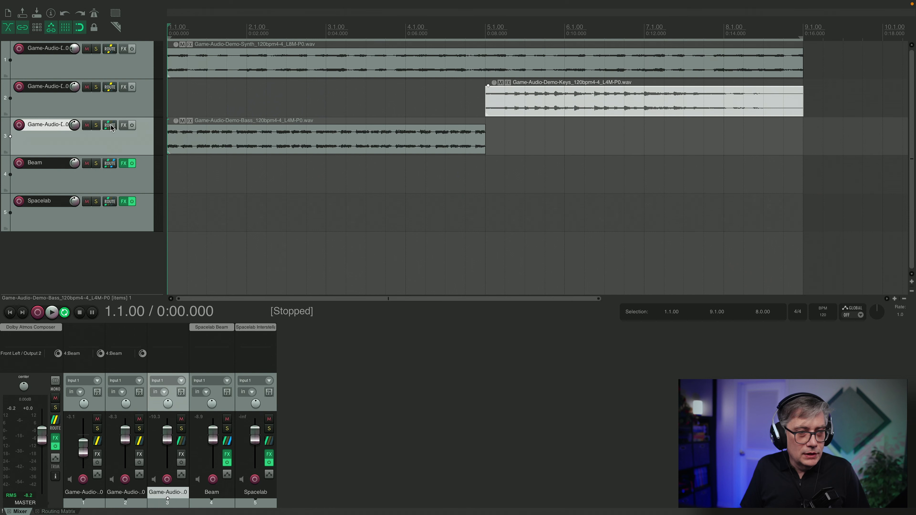
{"action": "left_click", "coordinate": [110, 126]}
{"action": "left_click", "coordinate": [292, 209]}
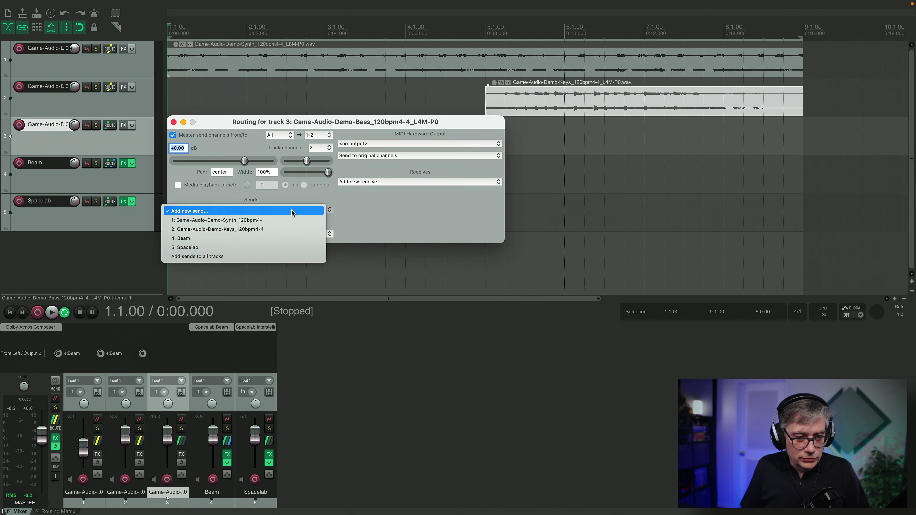
{"action": "left_click", "coordinate": [191, 239]}
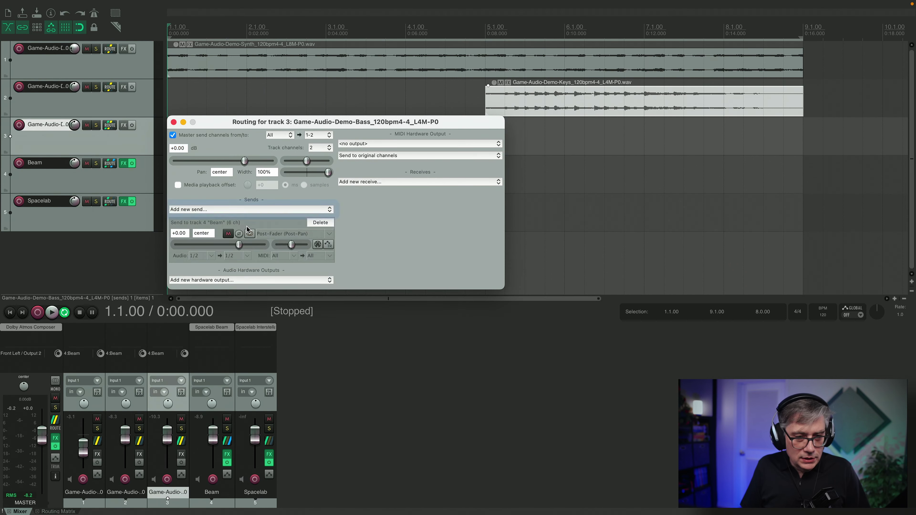
{"action": "left_click", "coordinate": [245, 256]}
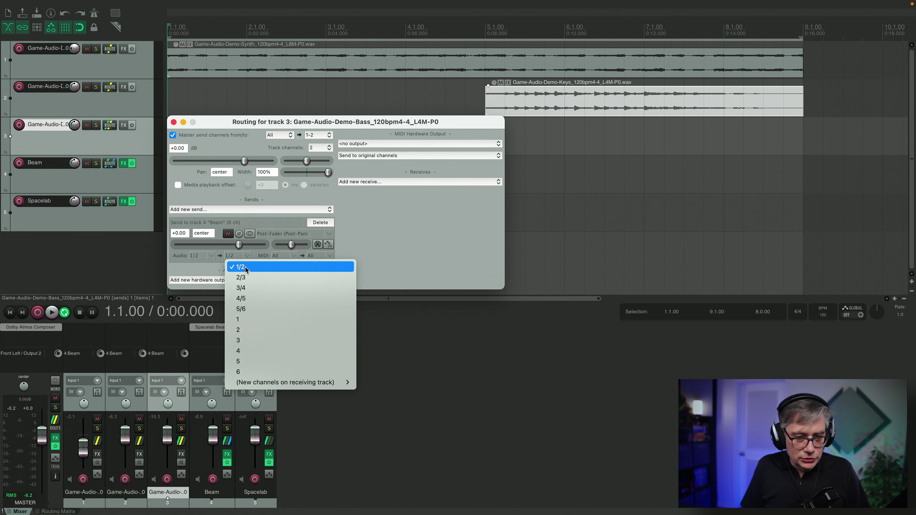
{"action": "left_click", "coordinate": [245, 310]}
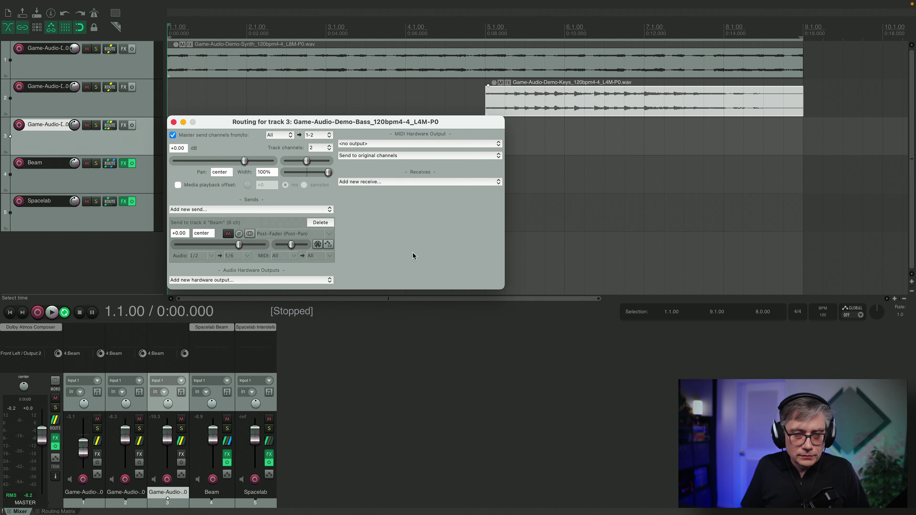
{"action": "left_click", "coordinate": [174, 123]}
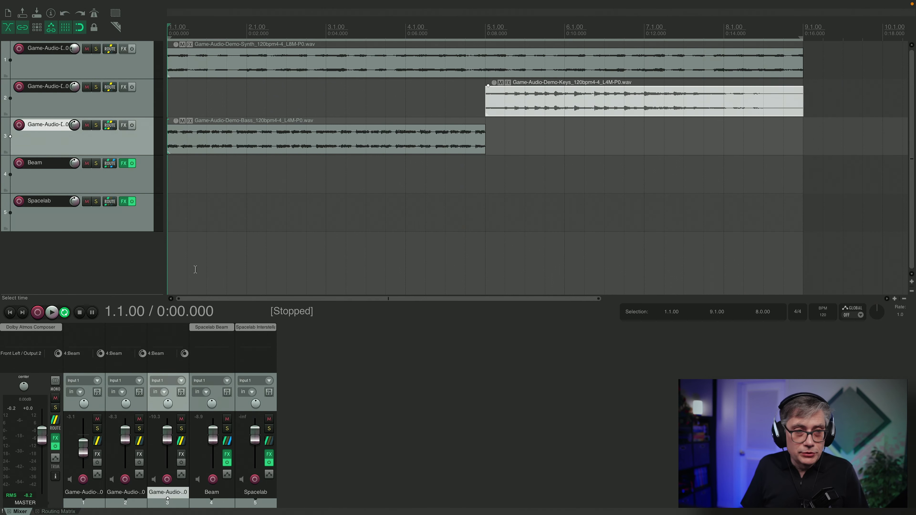
Start playback and lower the Bass fader to about -13 dB and the Keys fader to a similar level
{"action": "key", "text": "space"}
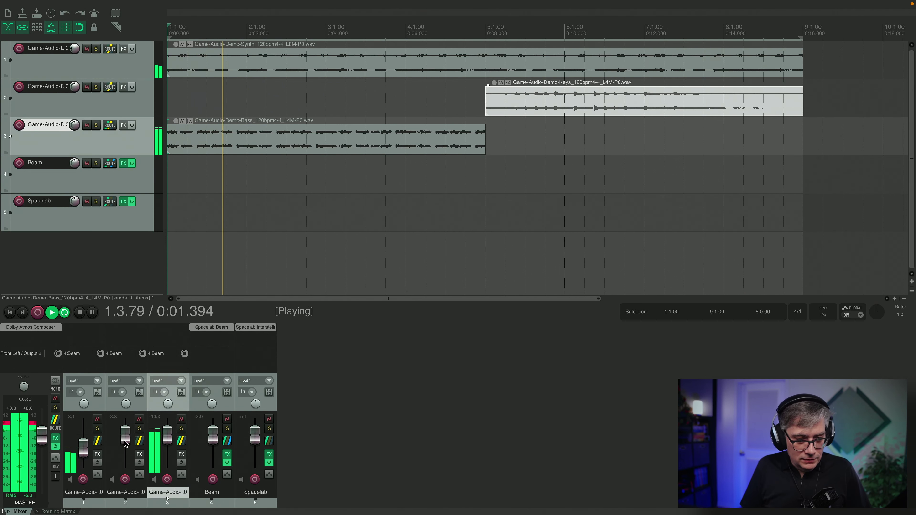
{"action": "left_click_drag", "start_coordinate": [168, 437], "coordinate": [127, 445]}
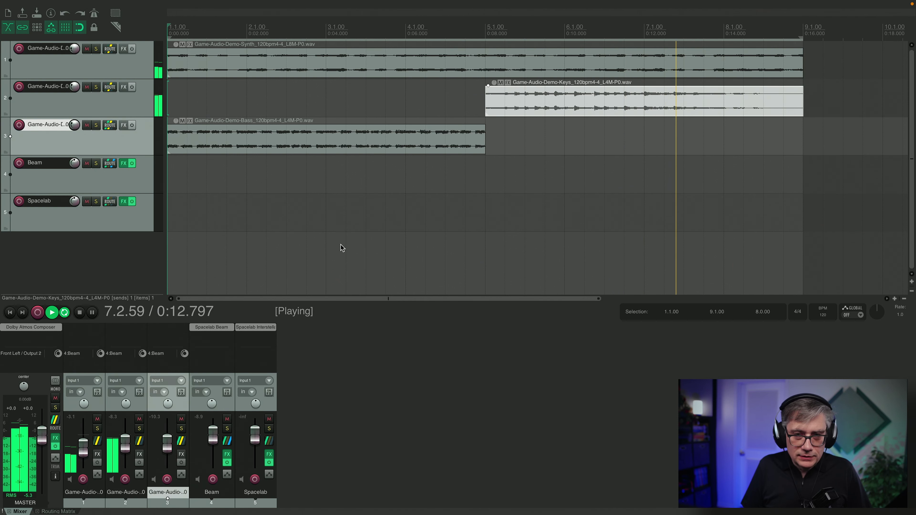
Reshape the Beam sources into an arc in Interstellar, spreading 1 to 4 outward (source 1 about X 1.2 m) and moving 5 inward to about X 4.8 m
{"action": "left_click", "coordinate": [253, 326]}
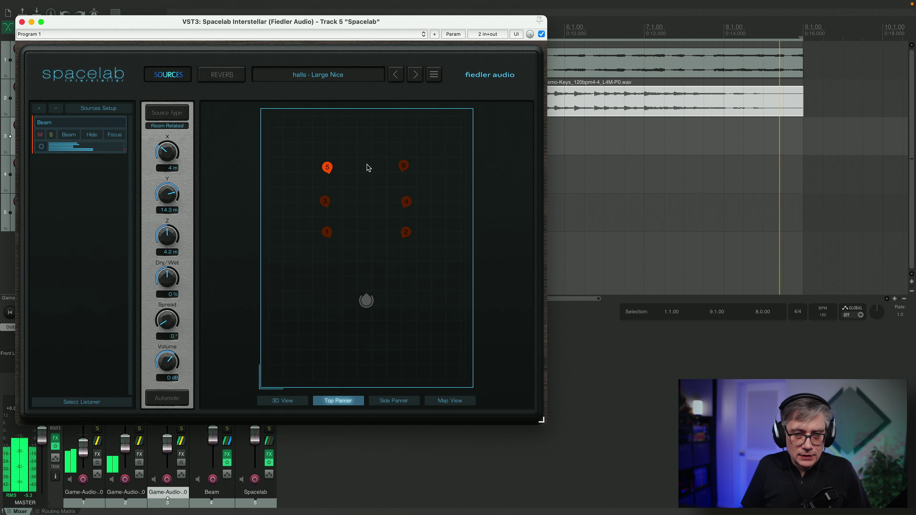
{"action": "mouse_move", "coordinate": [326, 202]}
{"action": "left_mouse_down"}
{"action": "mouse_move", "coordinate": [315, 203]}
{"action": "mouse_move", "coordinate": [320, 234]}
{"action": "mouse_move", "coordinate": [298, 258]}
{"action": "left_mouse_up"}
{"action": "left_click_drag", "start_coordinate": [406, 237], "coordinate": [429, 259]}
{"action": "left_click", "coordinate": [413, 204]}
{"action": "left_click", "coordinate": [410, 204]}
{"action": "left_click_drag", "start_coordinate": [313, 205], "coordinate": [310, 214]}
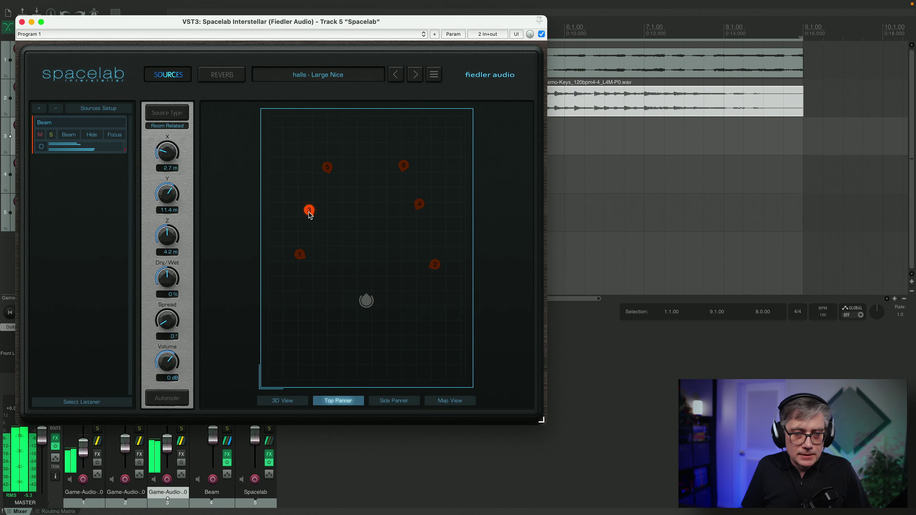
{"action": "left_click", "coordinate": [299, 256]}
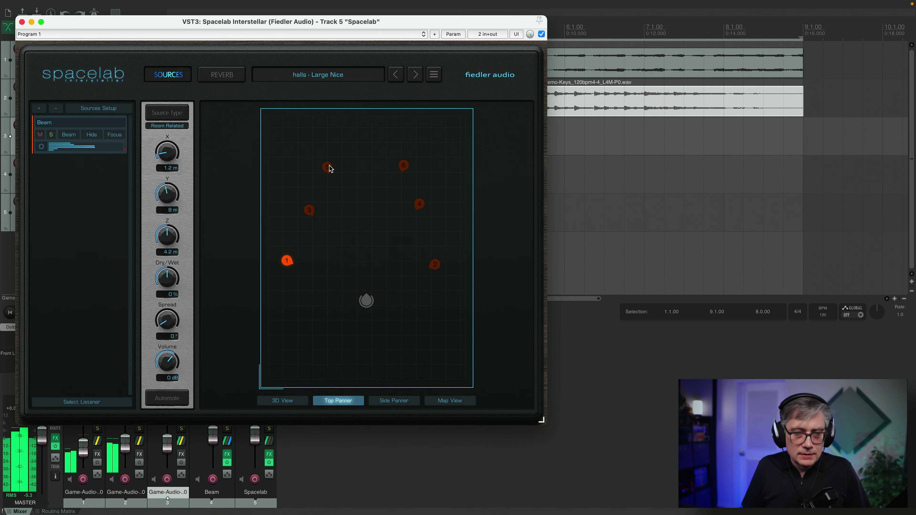
{"action": "left_click_drag", "start_coordinate": [329, 168], "coordinate": [340, 169]}
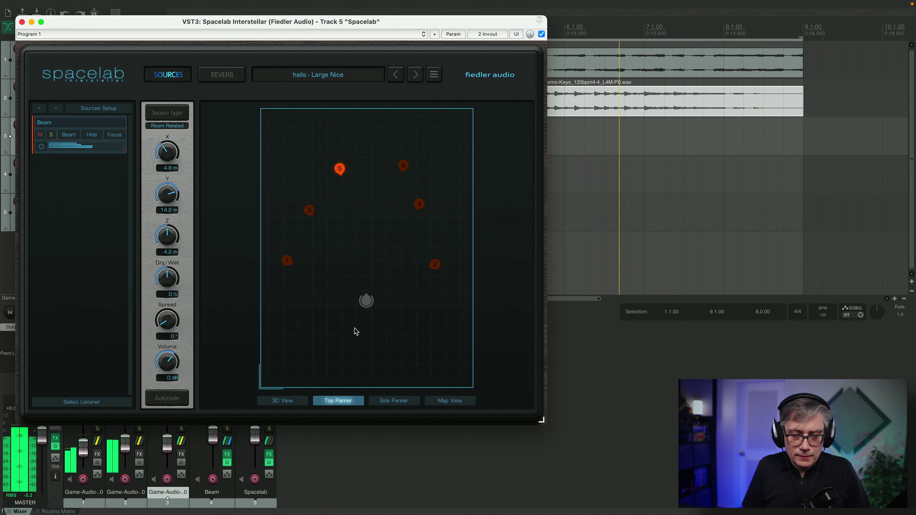
{"action": "key", "text": "Escape"}
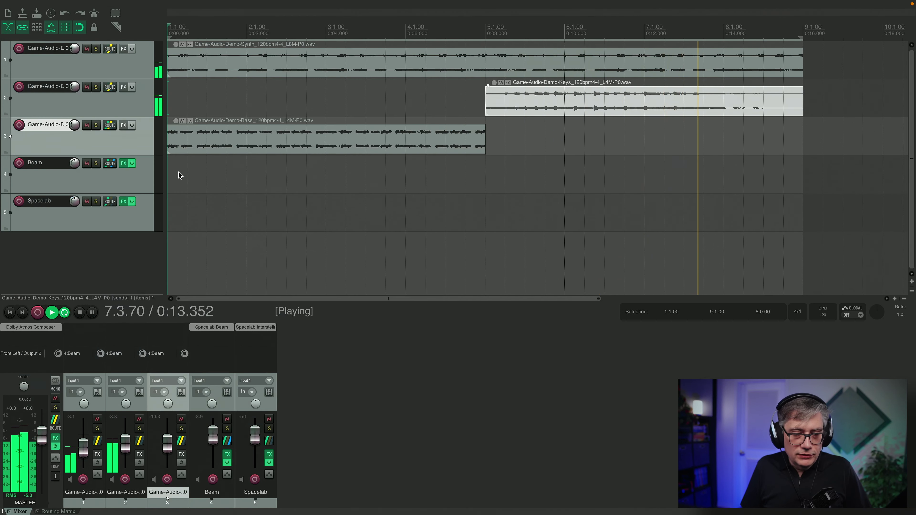
Place Dolby Atmos Composer beside the tracks and open Spacelab Beam to check the channel metering and levels during playback
{"action": "left_click", "coordinate": [32, 327]}
{"action": "left_click_drag", "start_coordinate": [615, 48], "coordinate": [438, 40]}
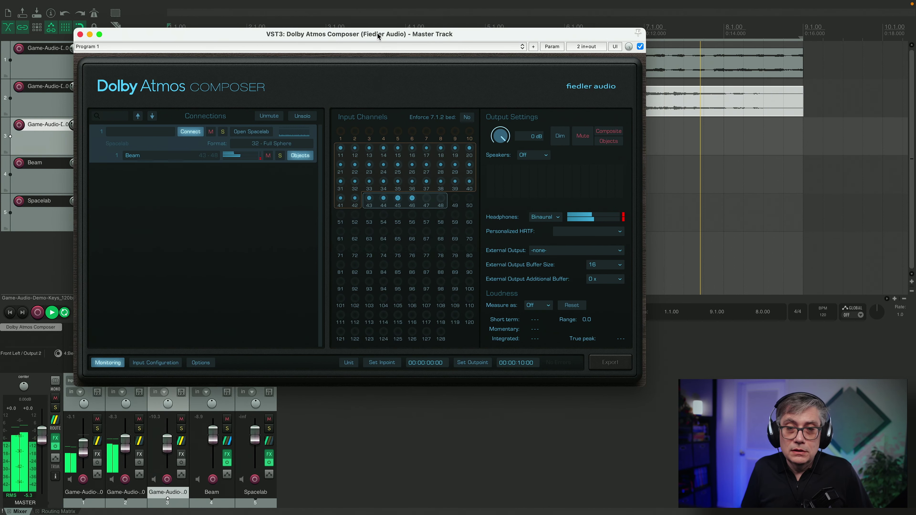
{"action": "left_click_drag", "start_coordinate": [219, 34], "coordinate": [475, 69]}
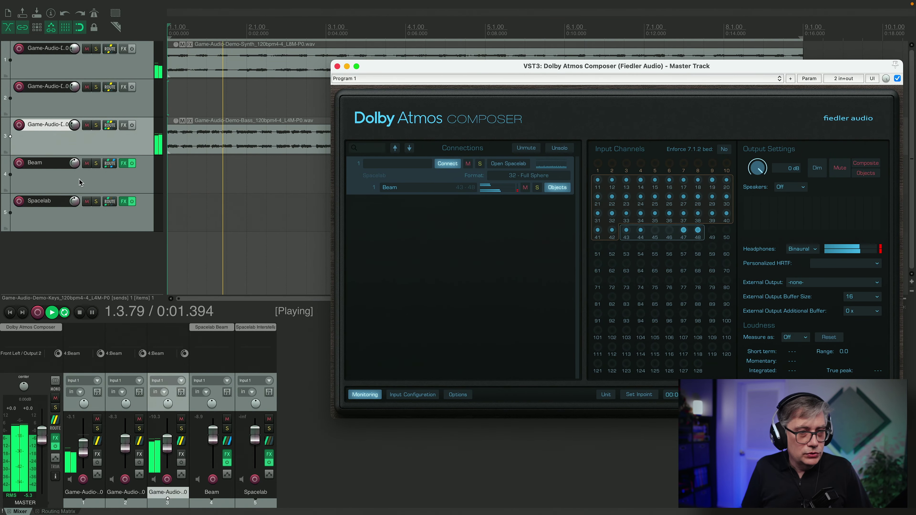
{"action": "left_click", "coordinate": [167, 446]}
{"action": "scroll", "coordinate": [166, 446], "scroll_direction": "down", "scroll_amount": 3}
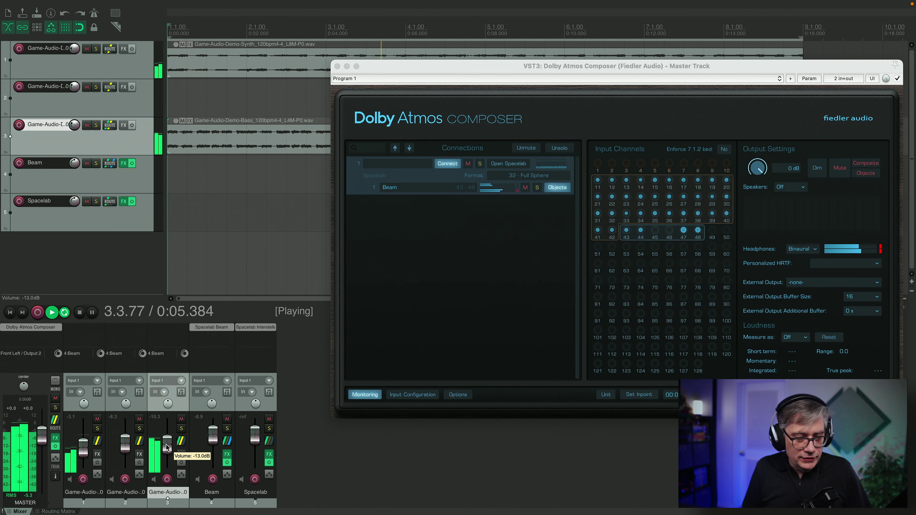
{"action": "scroll", "coordinate": [166, 447], "scroll_direction": "down", "scroll_amount": 2}
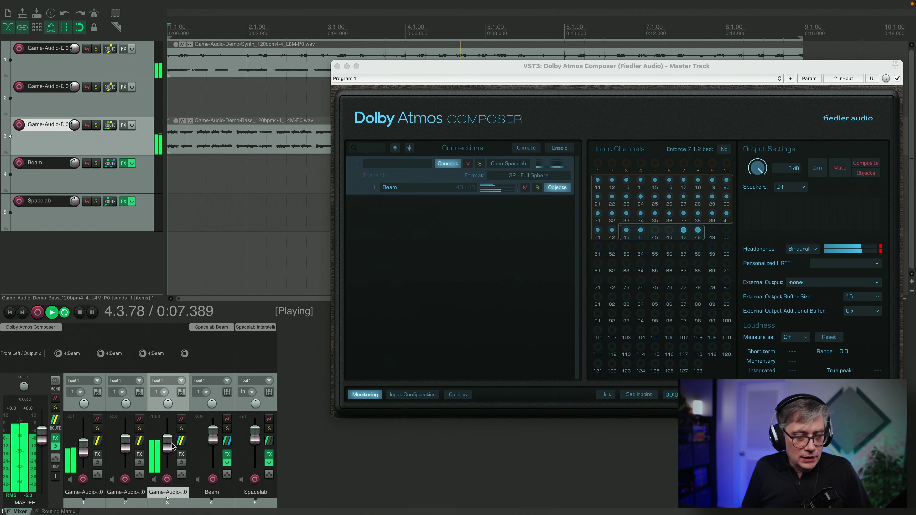
{"action": "left_click", "coordinate": [211, 327]}
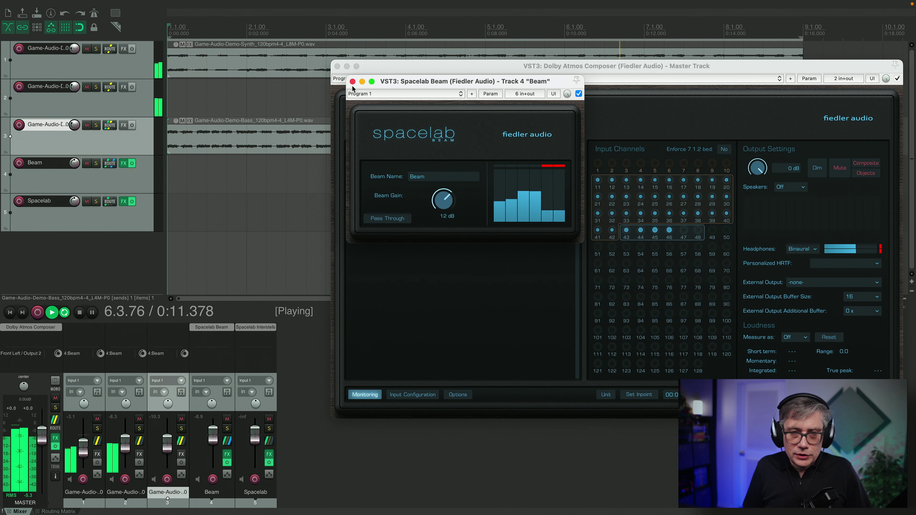
Raise Beam source 5 to about Z 6.6 m and source 6 to about Z 6.3 m in Interstellar's Side Panner, and check them in 3D
{"action": "left_click", "coordinate": [334, 180]}
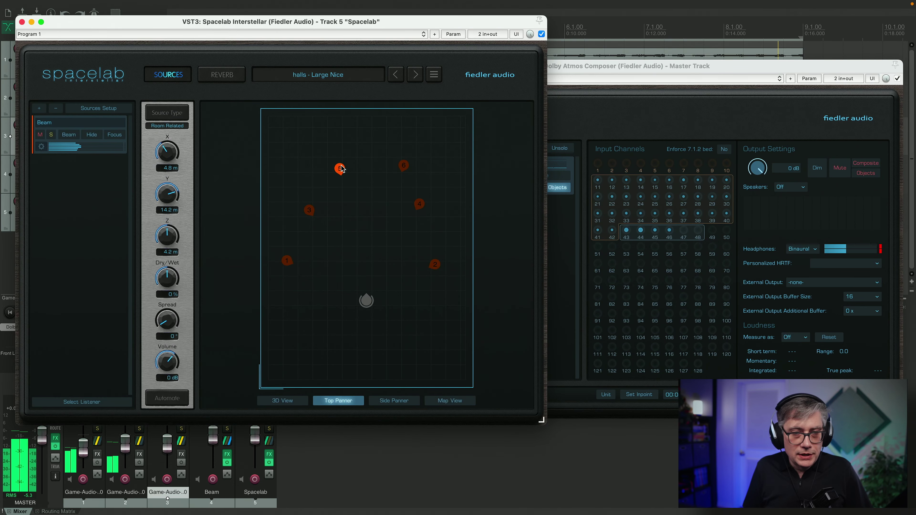
{"action": "left_click", "coordinate": [404, 402]}
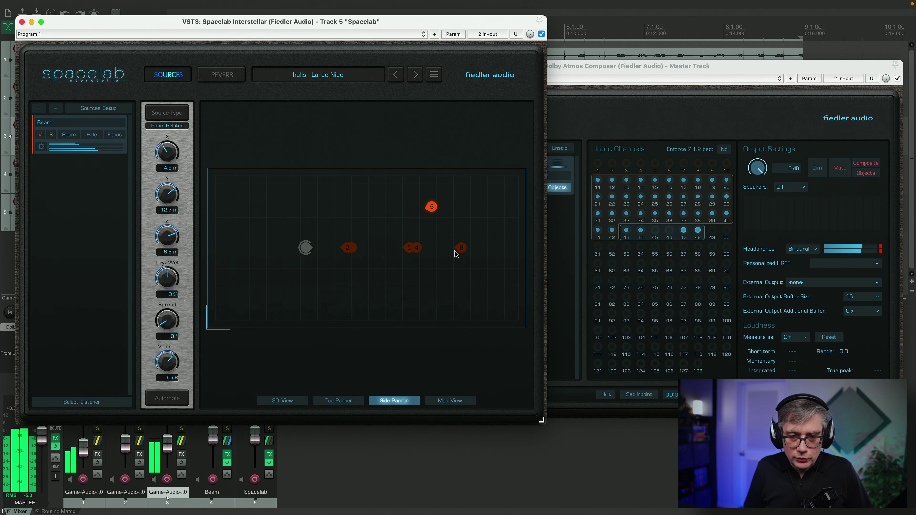
{"action": "left_click_drag", "start_coordinate": [462, 253], "coordinate": [426, 213]}
{"action": "left_click", "coordinate": [279, 400]}
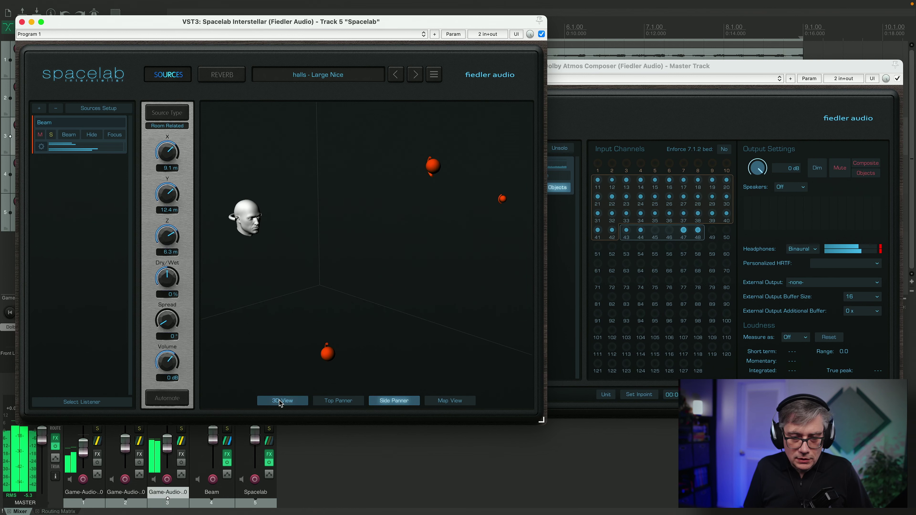
{"action": "left_click_drag", "start_coordinate": [310, 325], "coordinate": [253, 253]}
{"action": "left_click", "coordinate": [413, 402]}
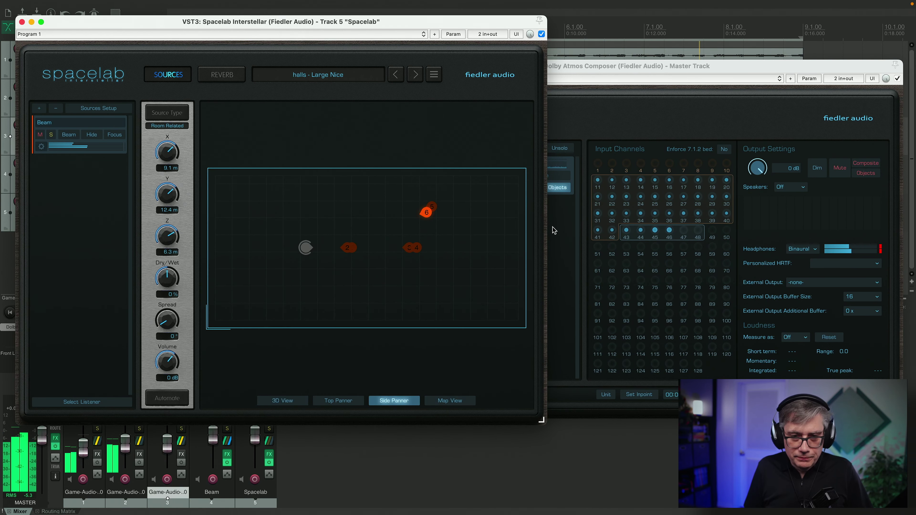